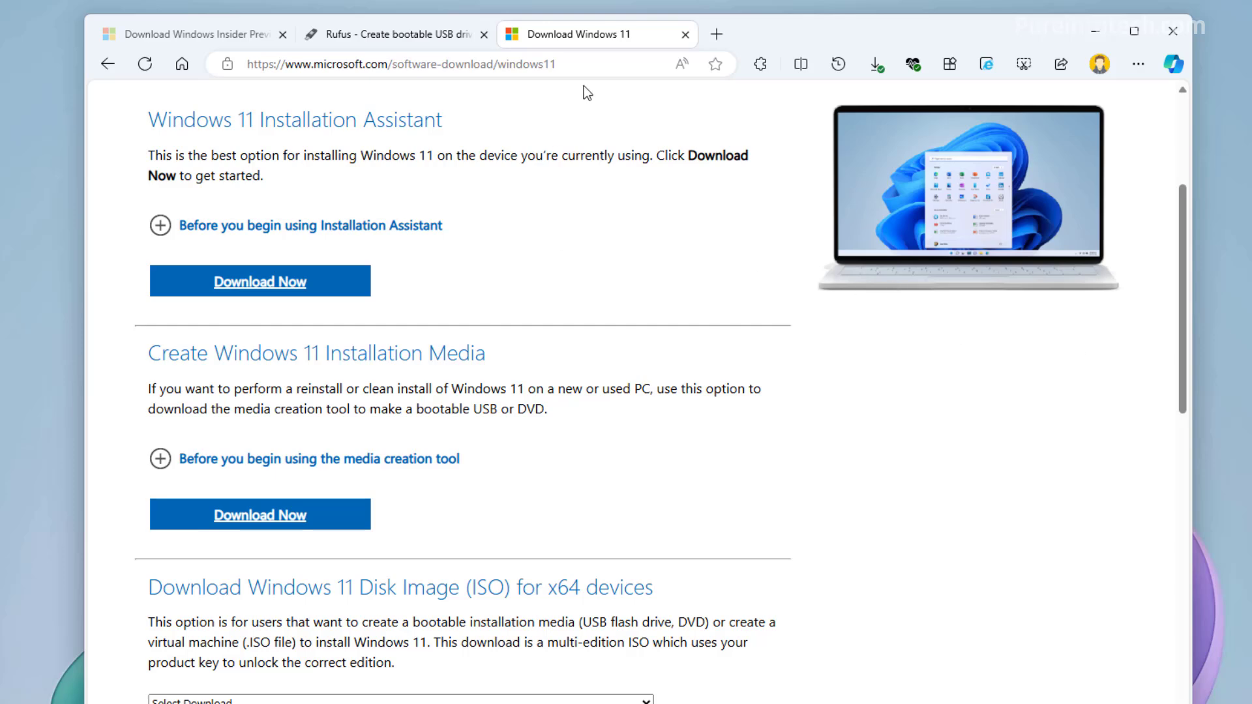
Save MediaCreationTool_Win11_24H2.exe to Downloads from Edge and show it in its folder
left_click(582, 66)
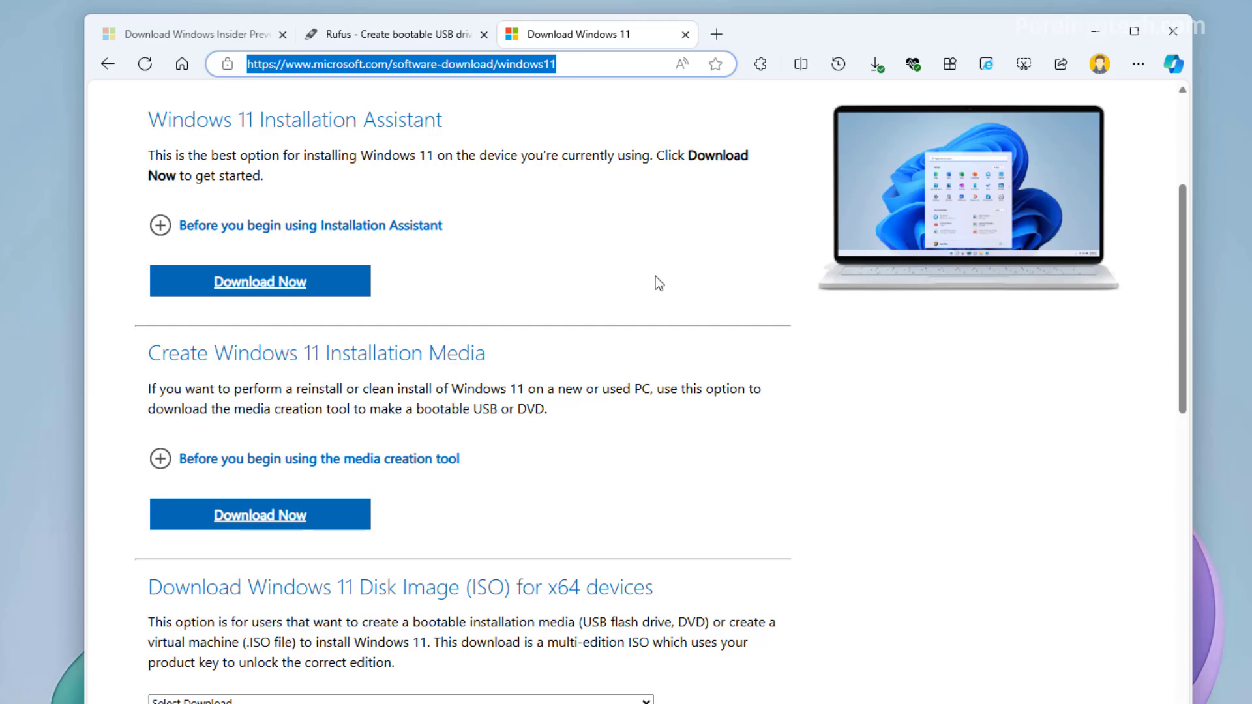
left_click(351, 528)
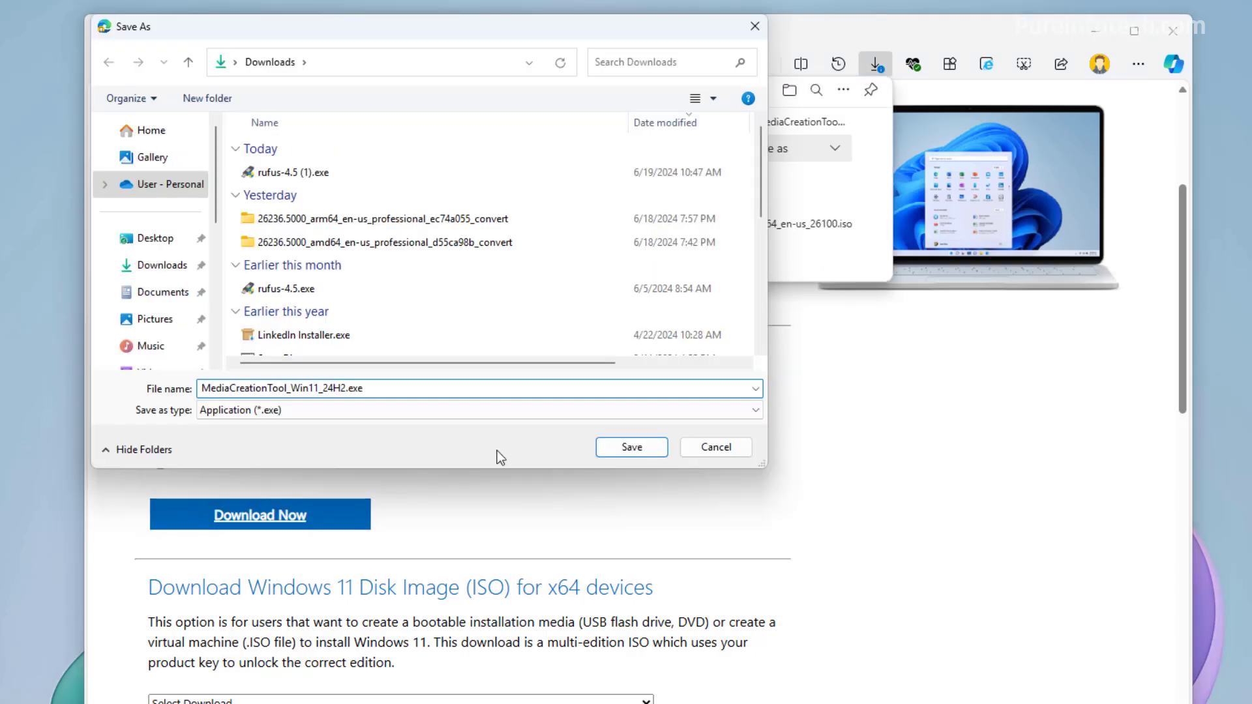
left_click(633, 449)
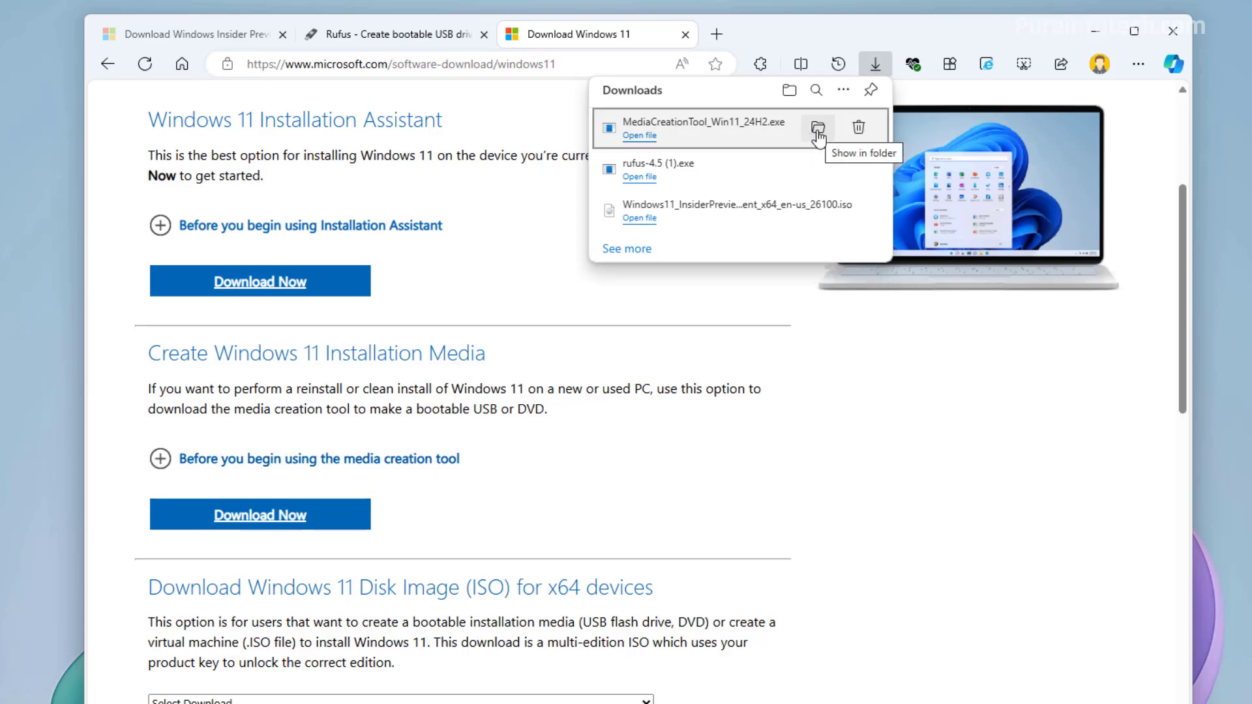
left_click(817, 131)
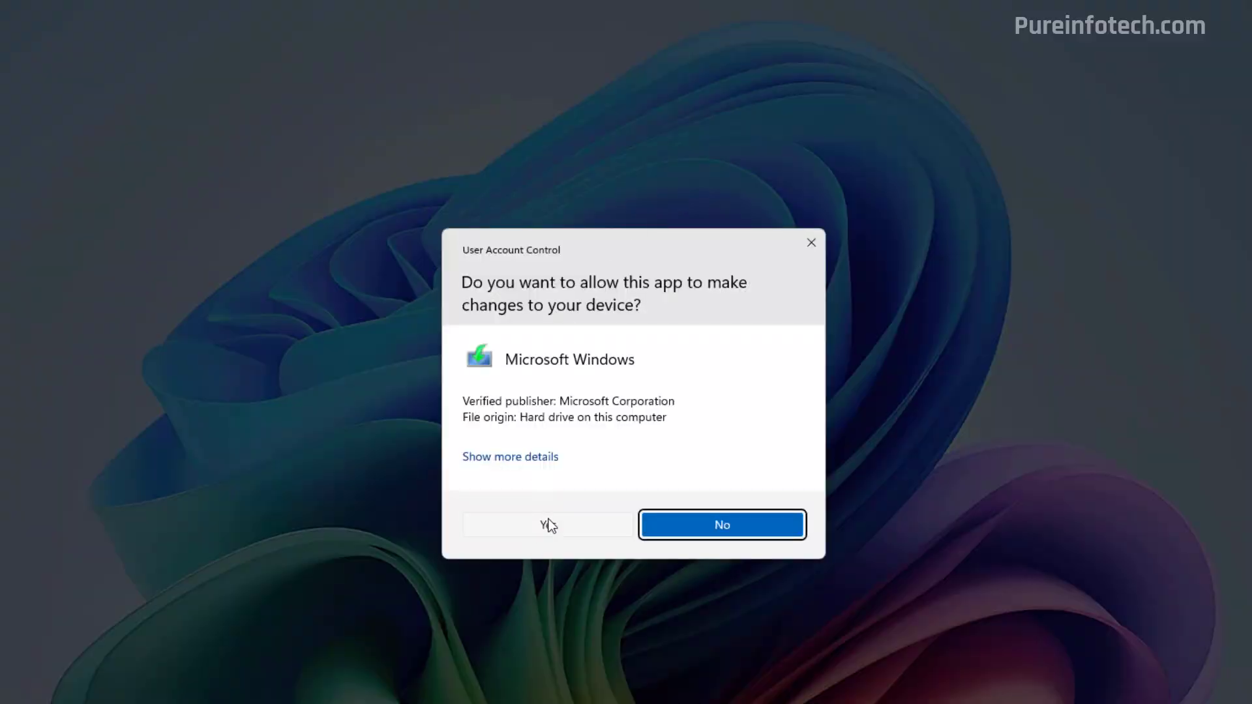
Launch the Media Creation Tool, accept the license terms, and turn off the recommended options
left_click(548, 526)
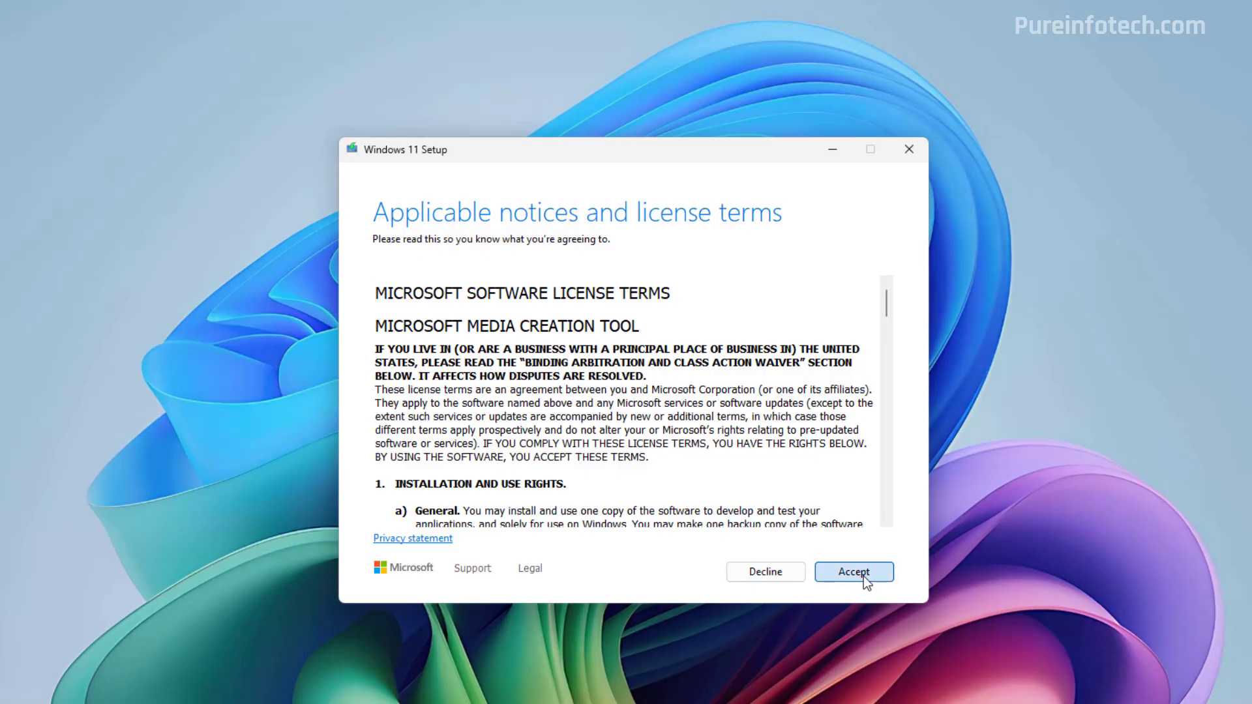
left_click(857, 574)
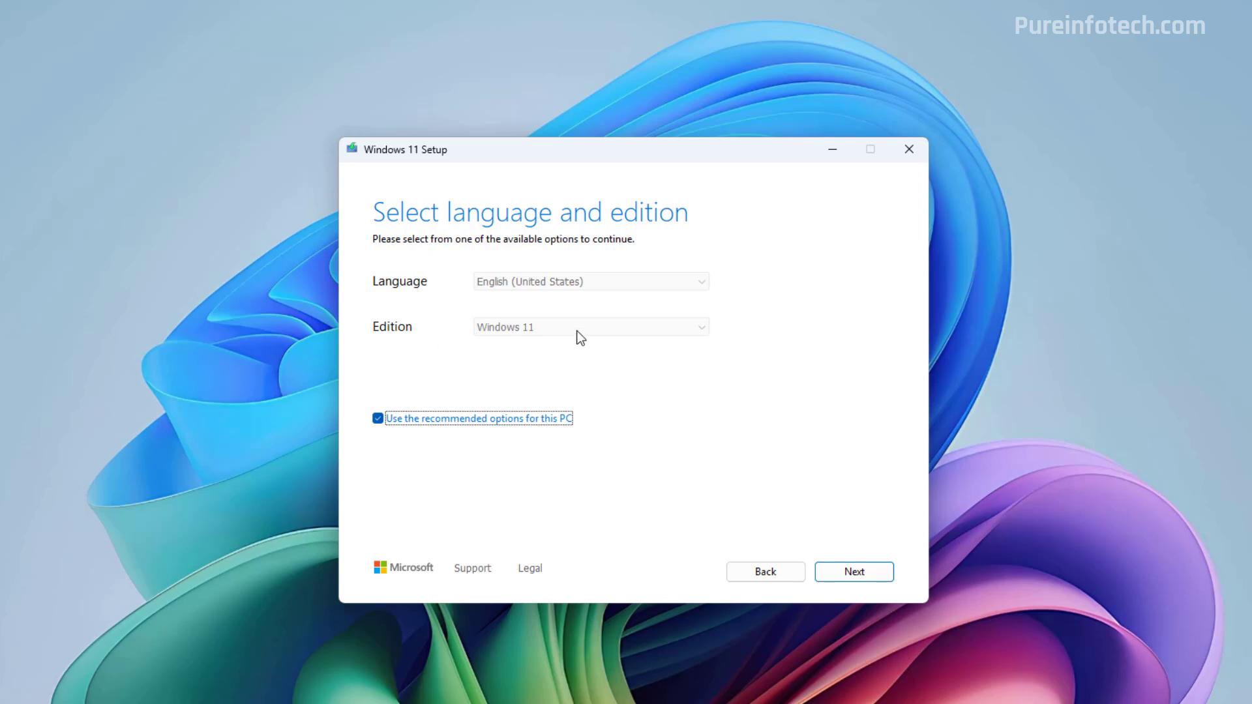
left_click(379, 419)
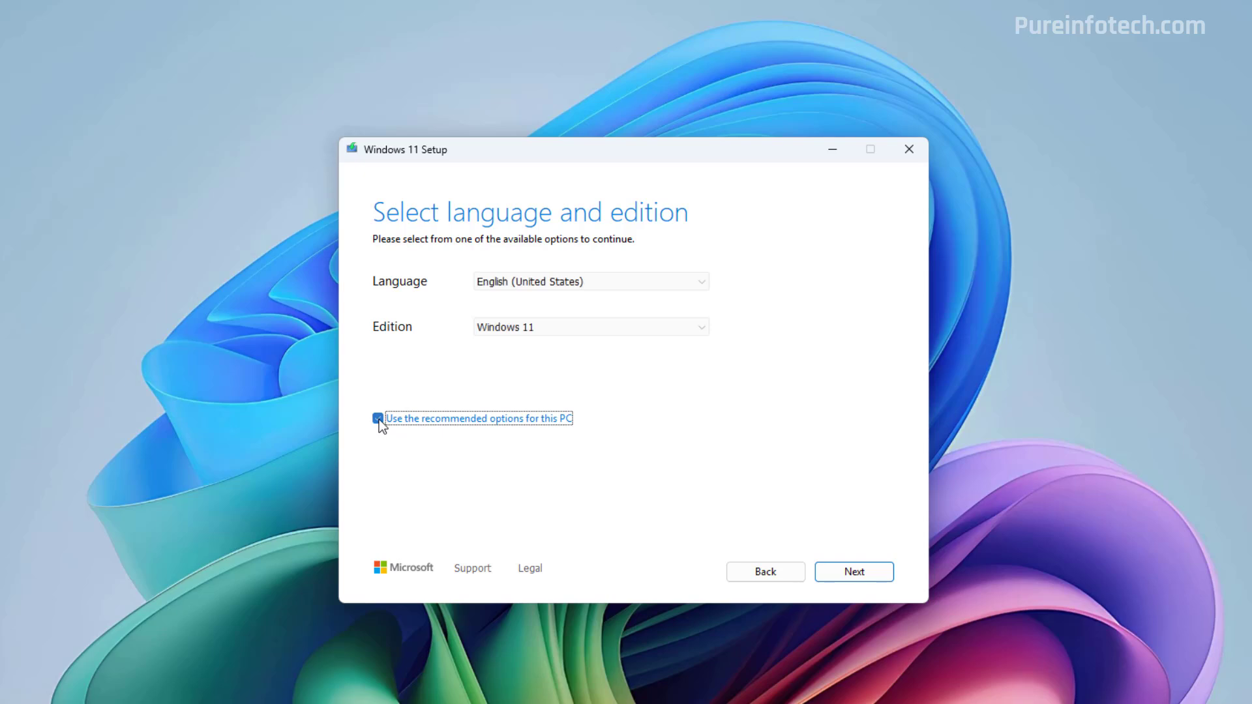
Keep English (United States) and Windows 11, then choose a USB flash drive as media
left_click(526, 282)
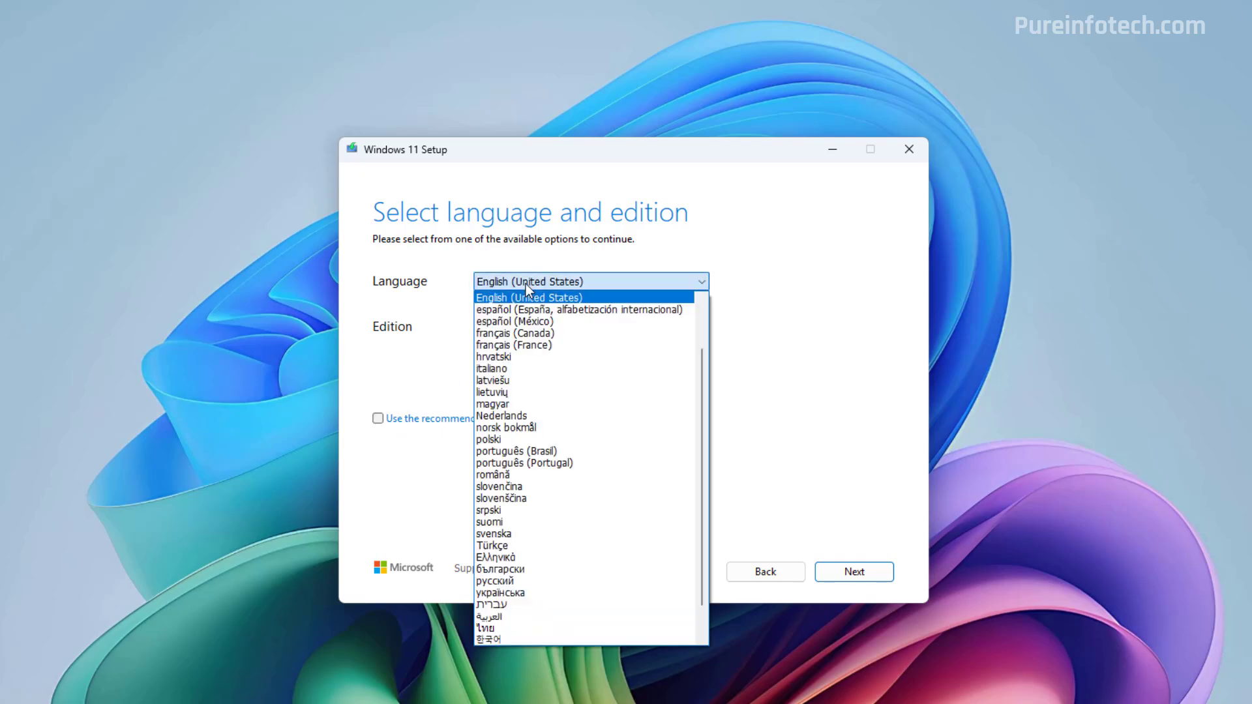
left_click(526, 284)
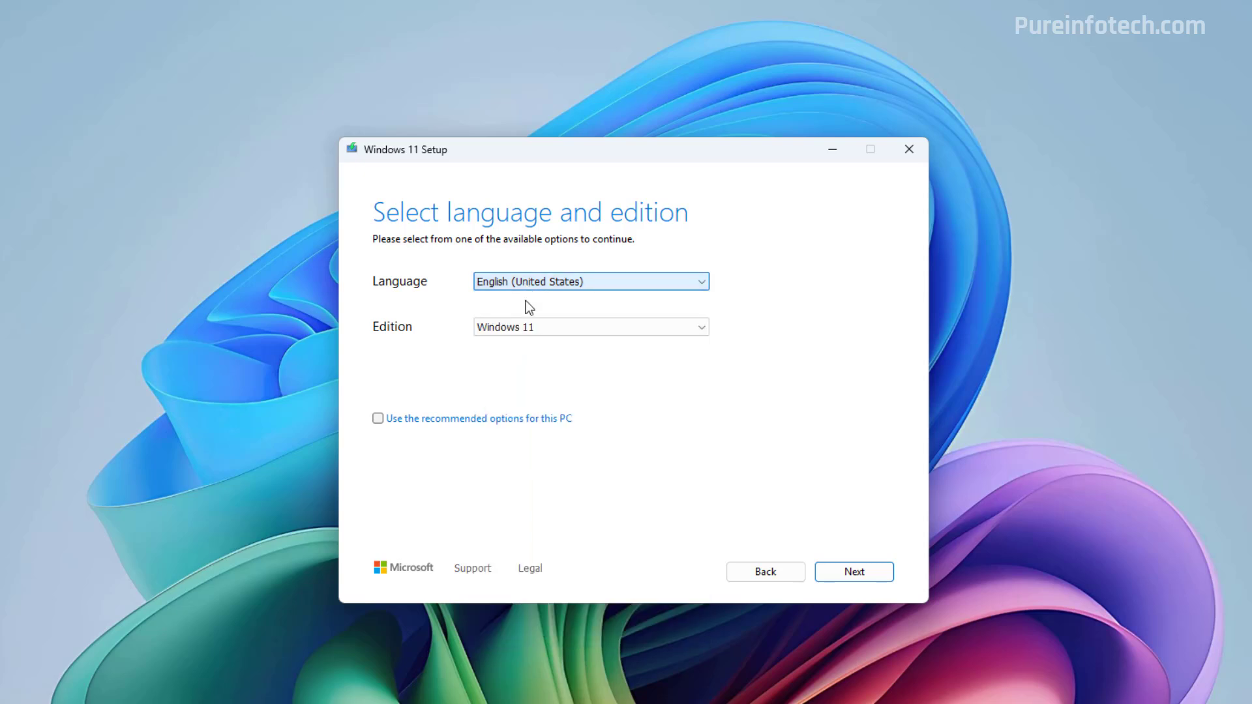
left_click(559, 328)
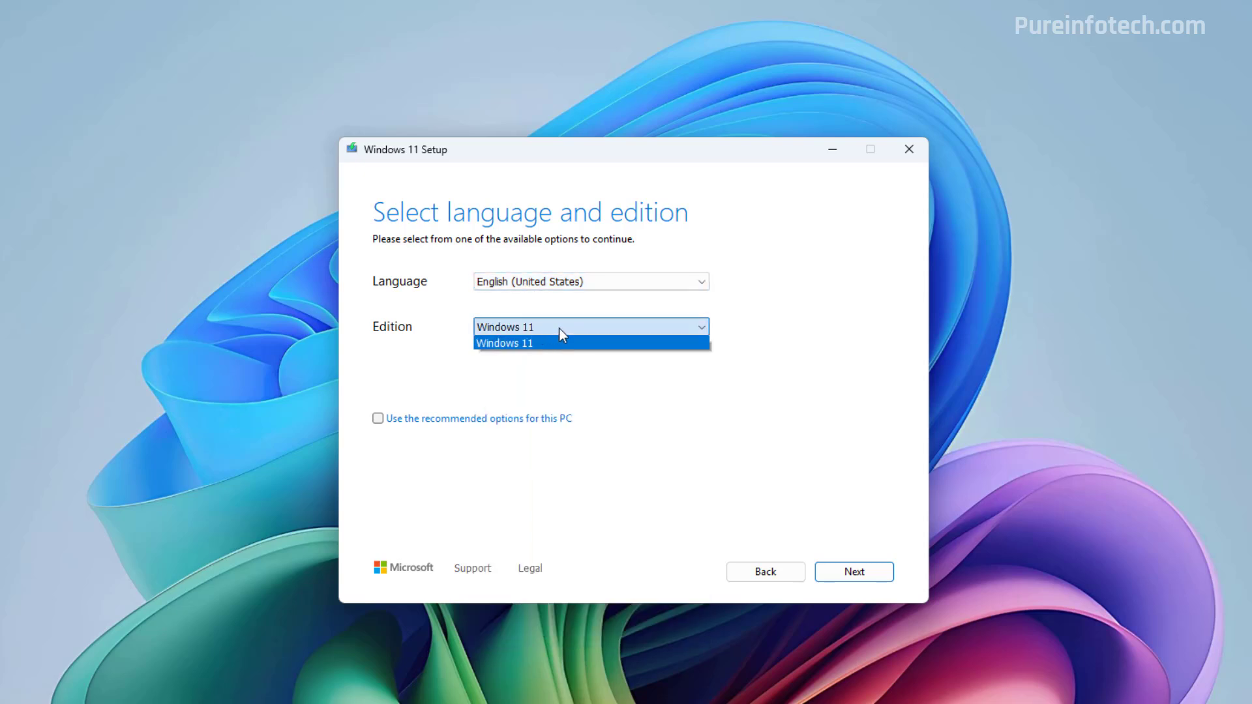
left_click(847, 577)
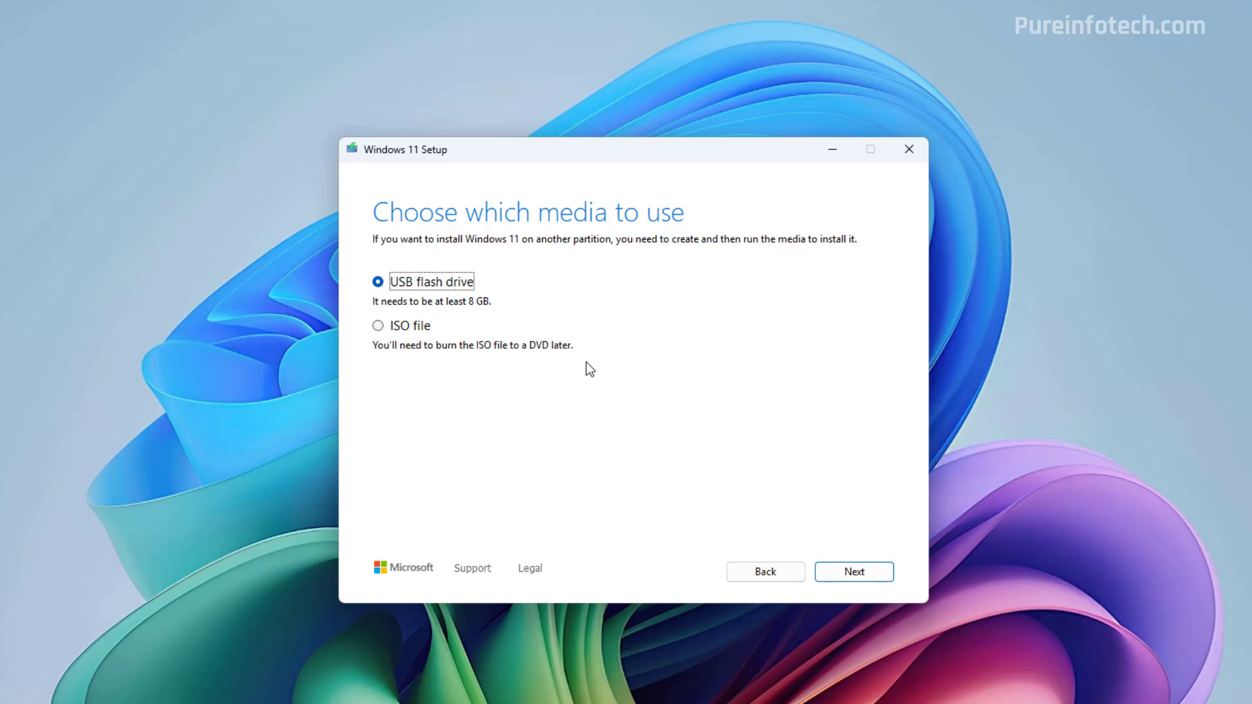
left_click(835, 575)
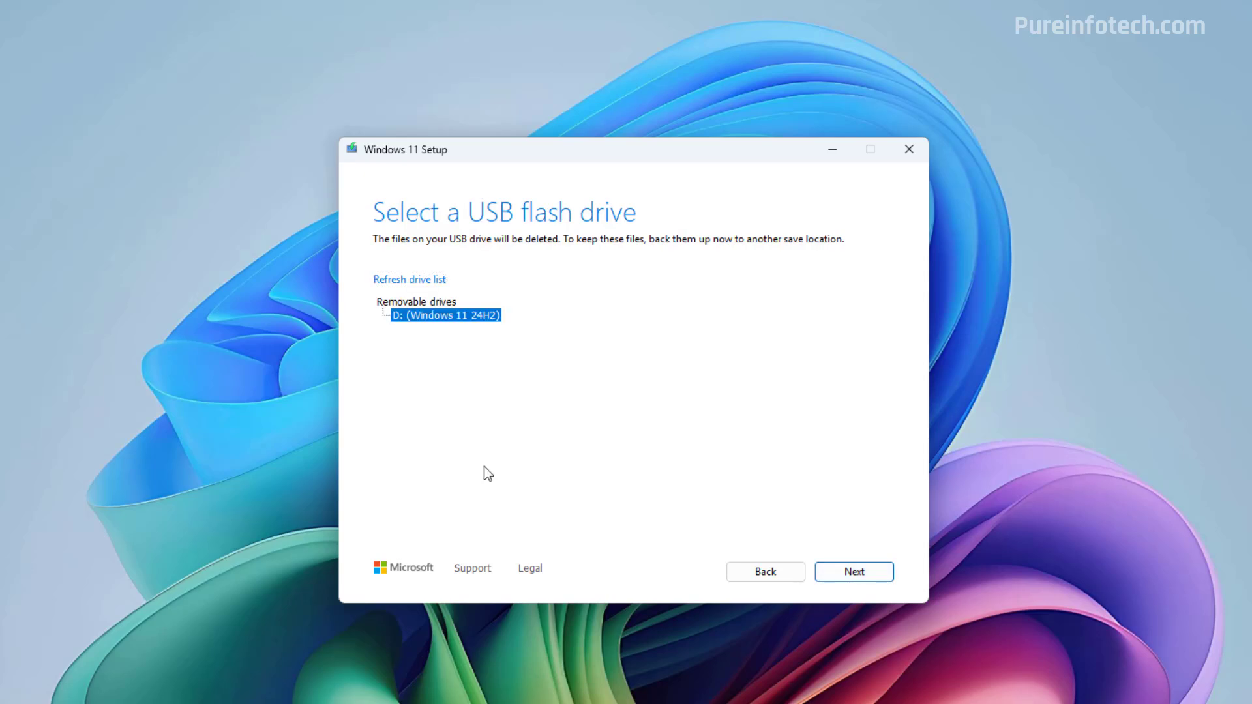
Write Windows 11 to USB drive D: and finish once the drive is ready
left_click(845, 573)
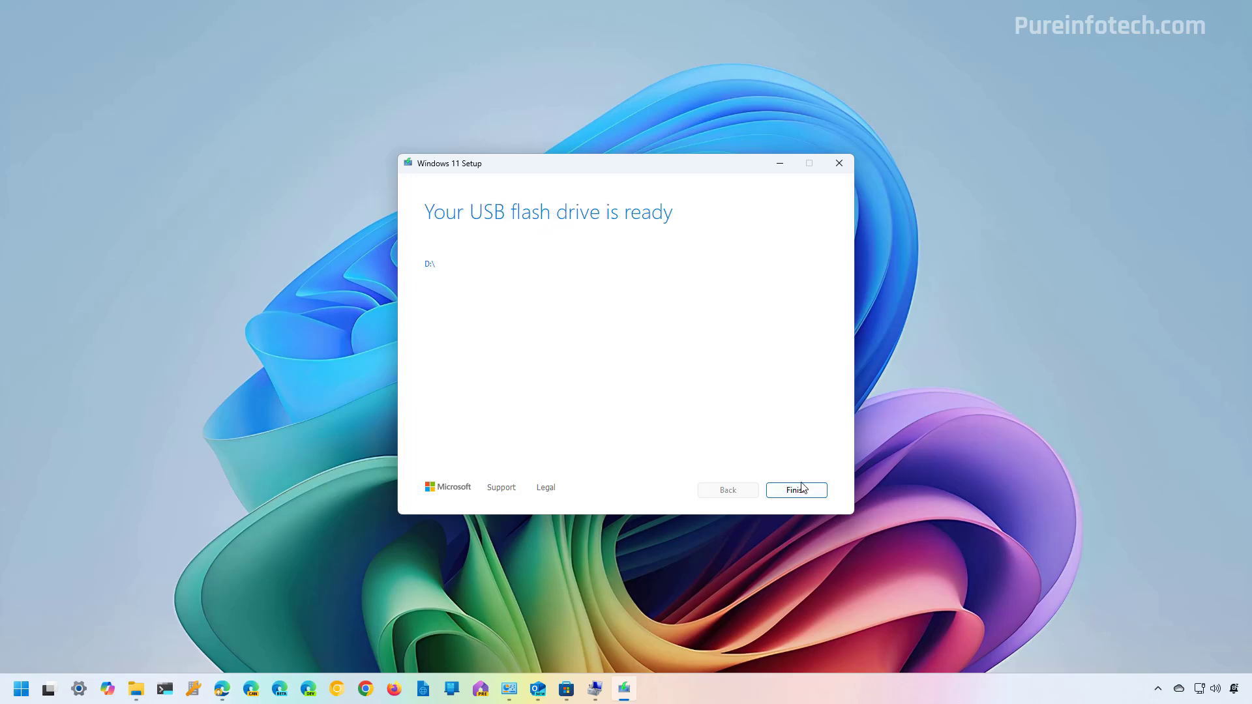
left_click(805, 493)
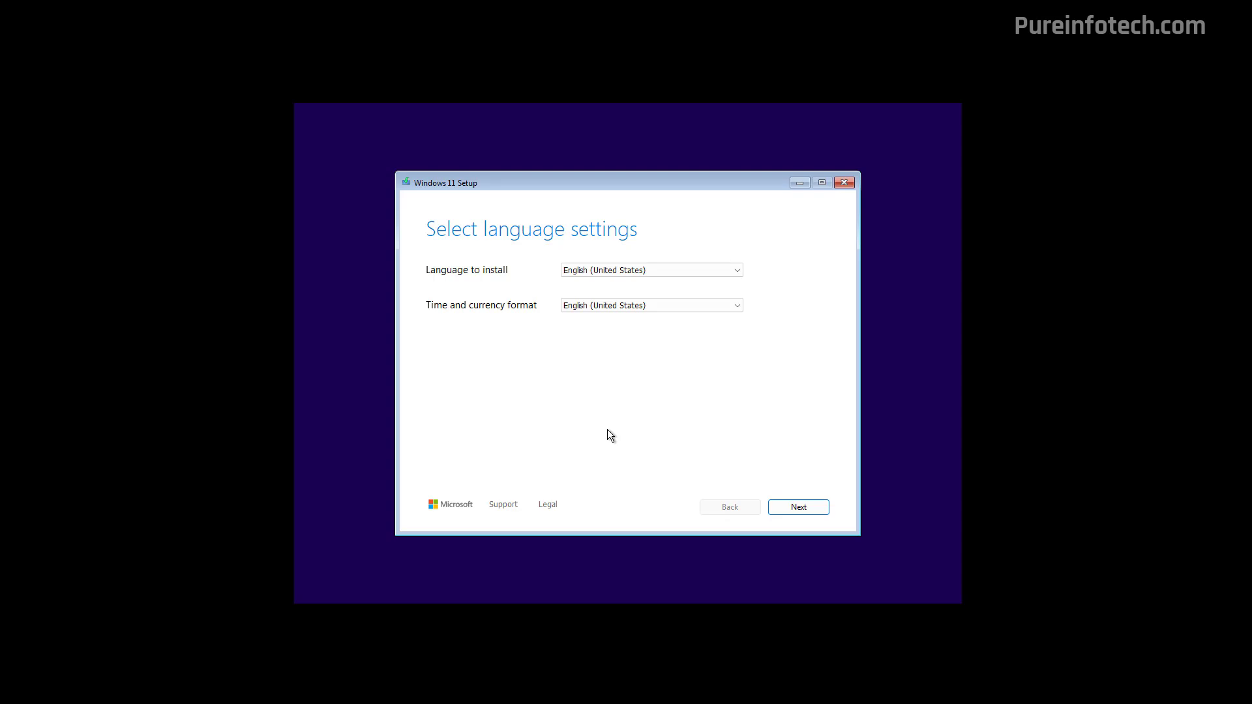
Keep English (United States) for install language and time format, with the US keyboard layout
left_click(645, 272)
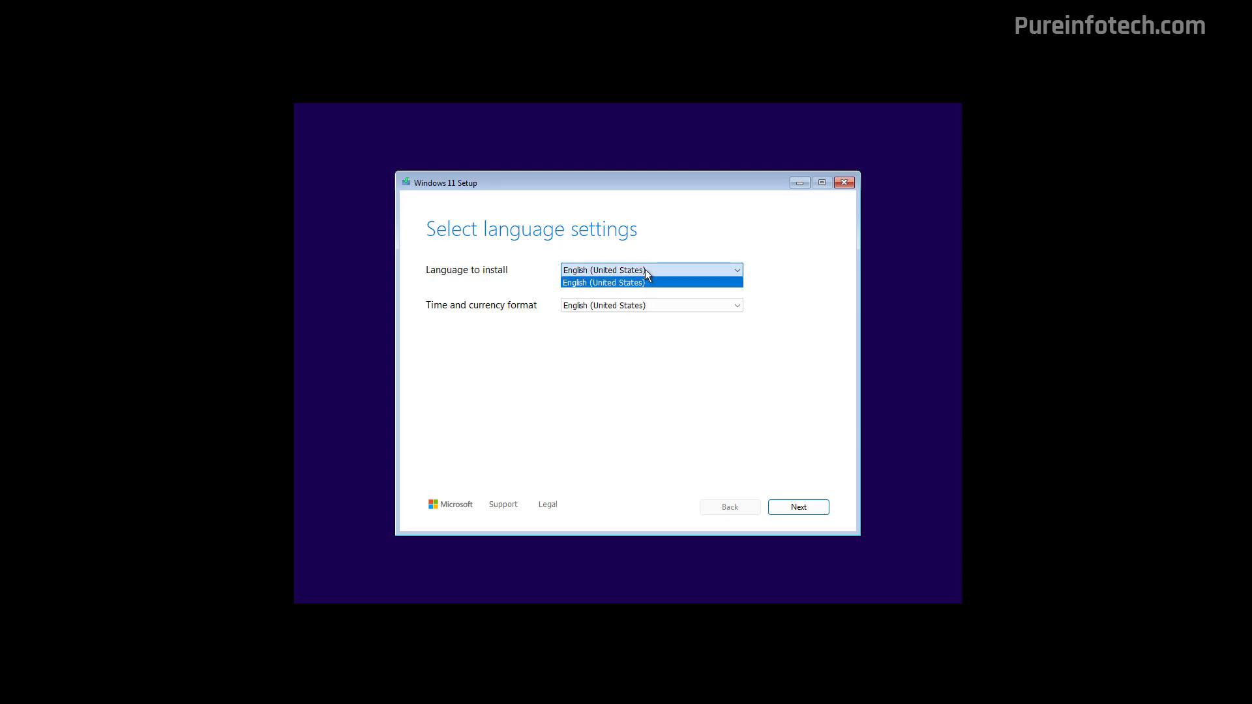
left_click(645, 306)
left_click(644, 305)
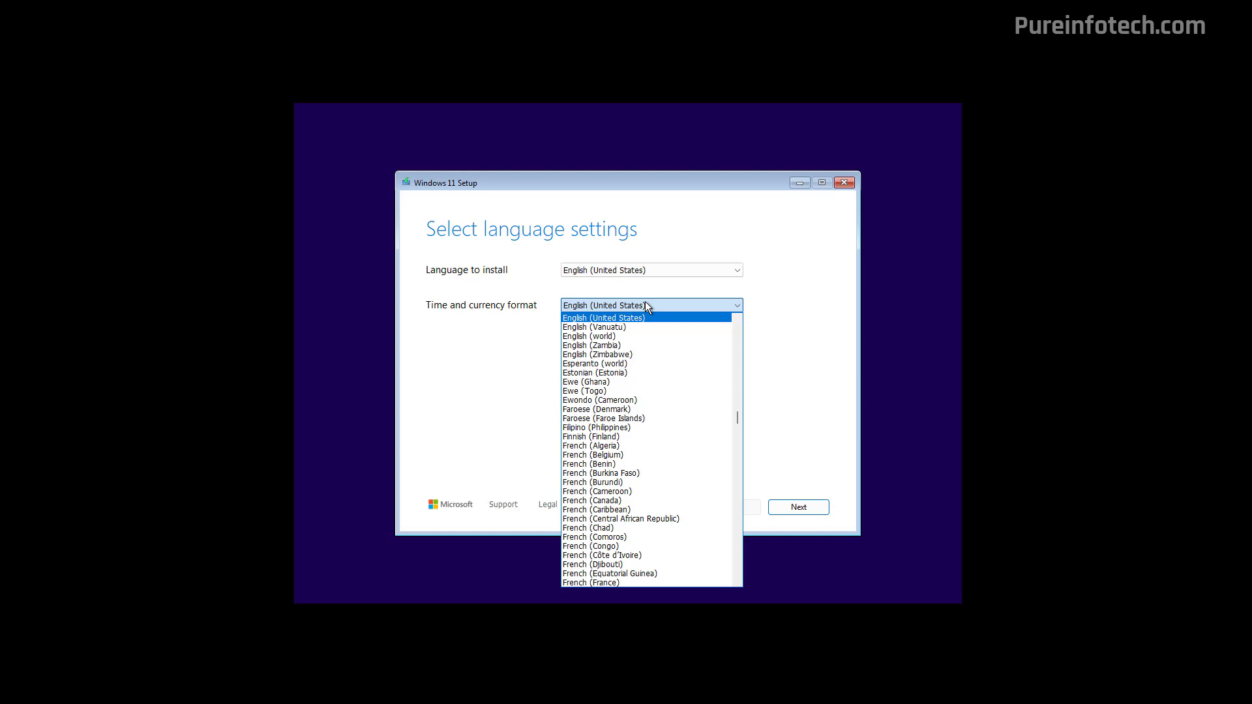
left_click(645, 305)
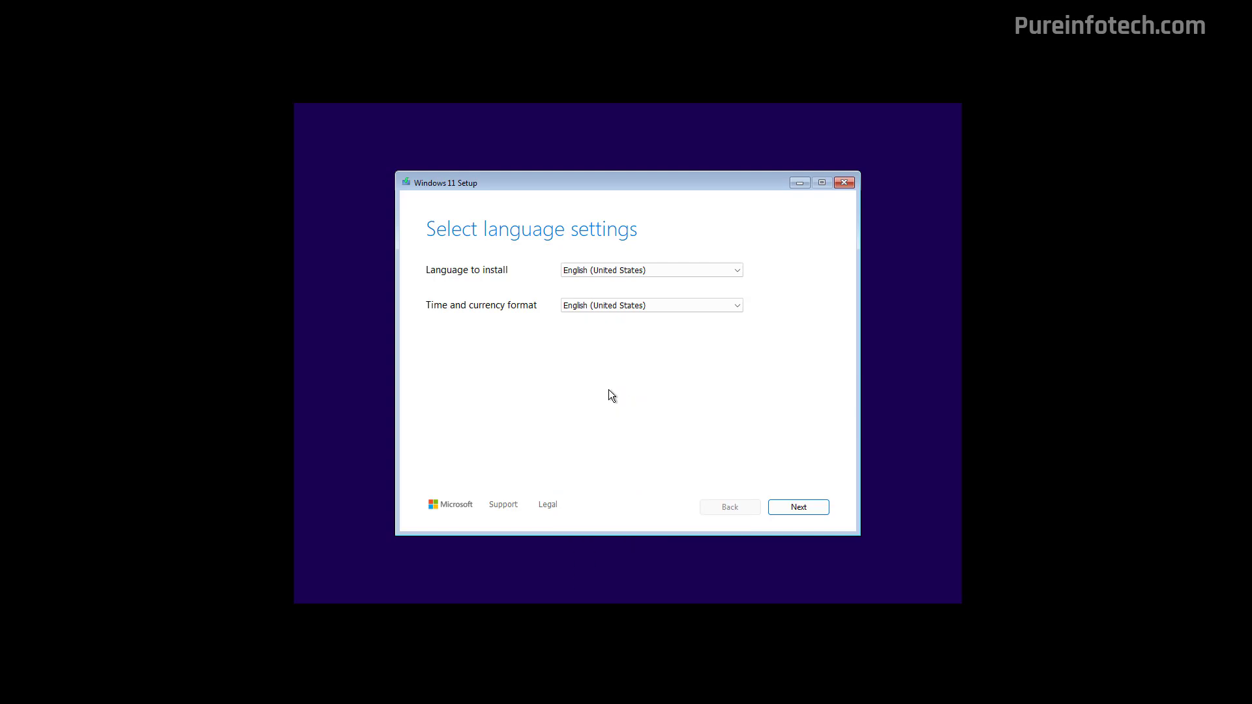
left_click(797, 508)
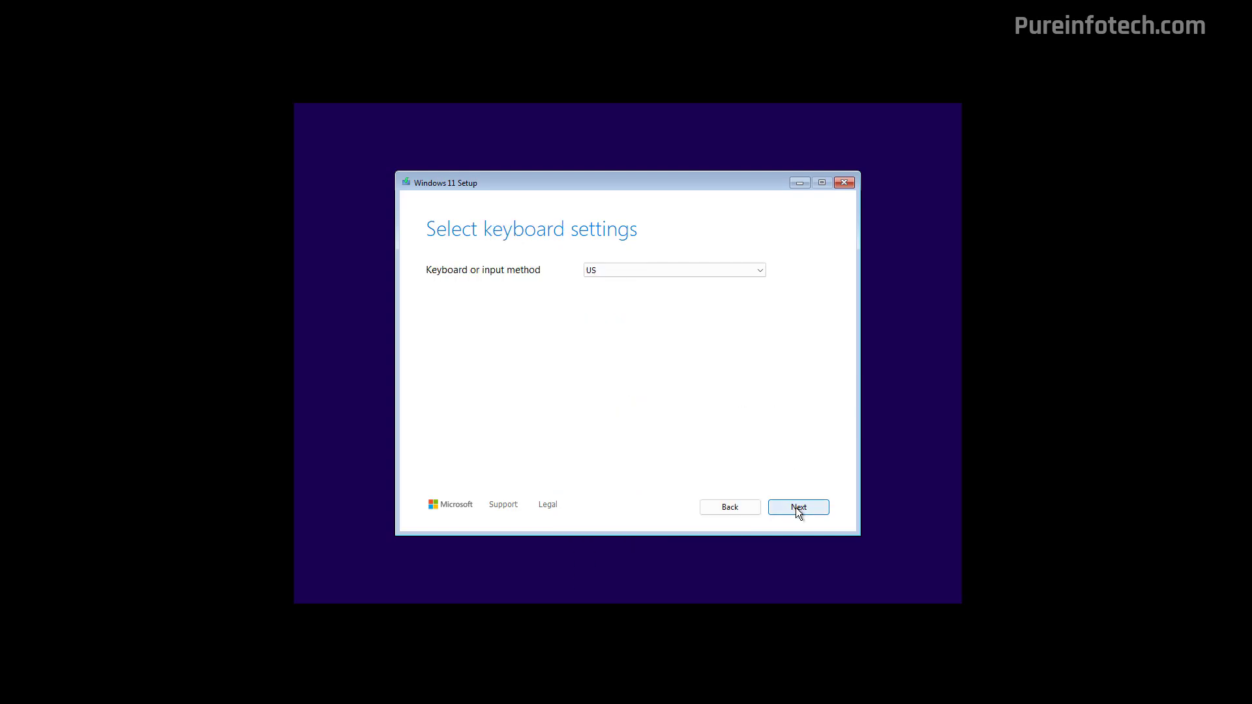
left_click(673, 274)
left_click(799, 510)
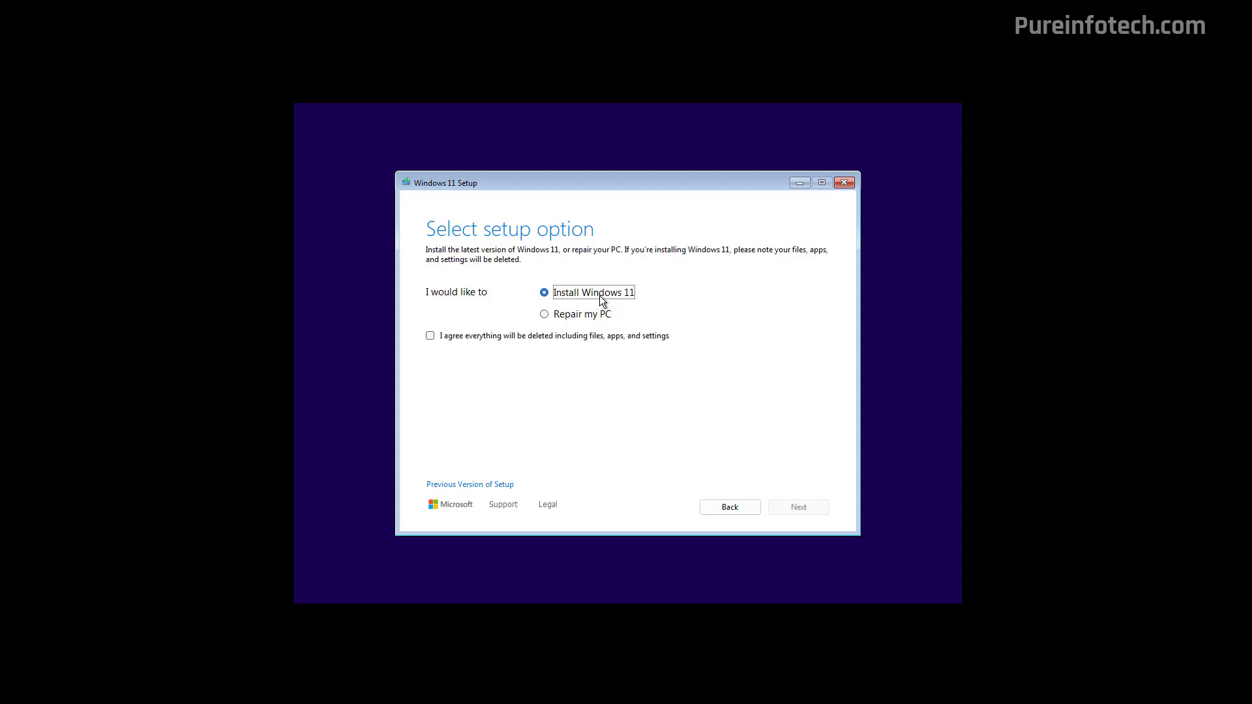
Choose the Windows 11 install option and agree that everything will be deleted
left_click(430, 338)
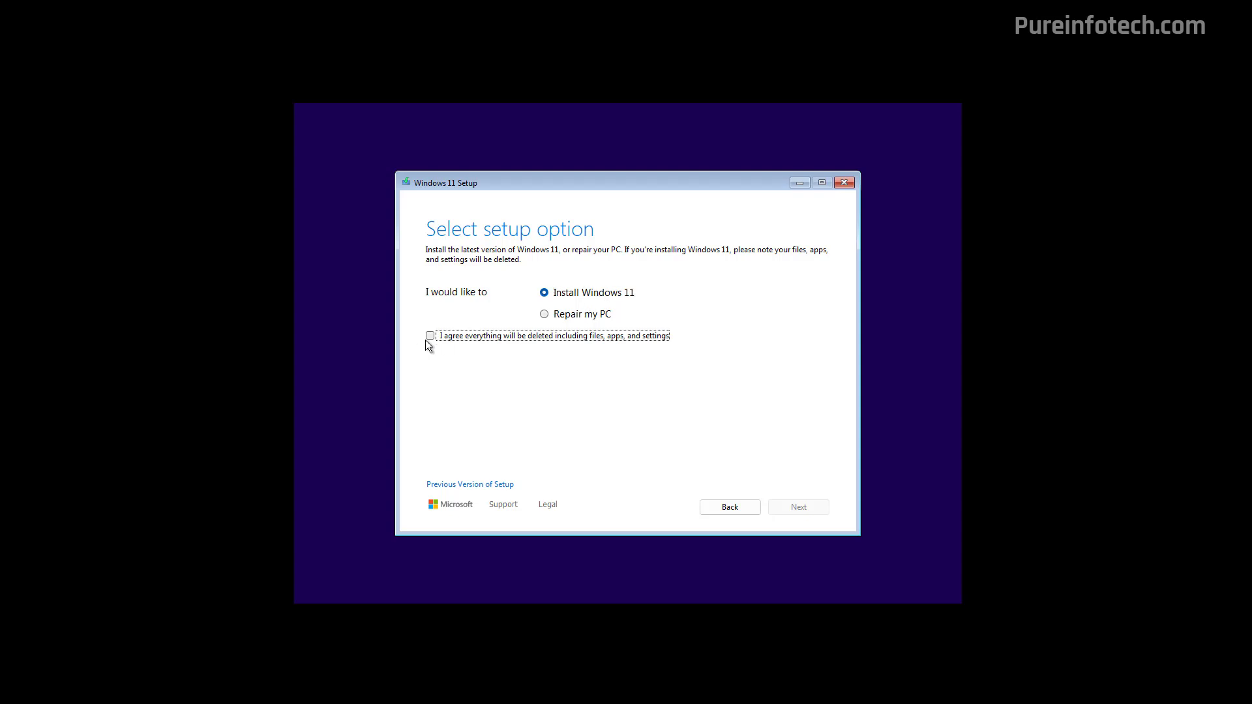
left_click(434, 337)
left_click(787, 511)
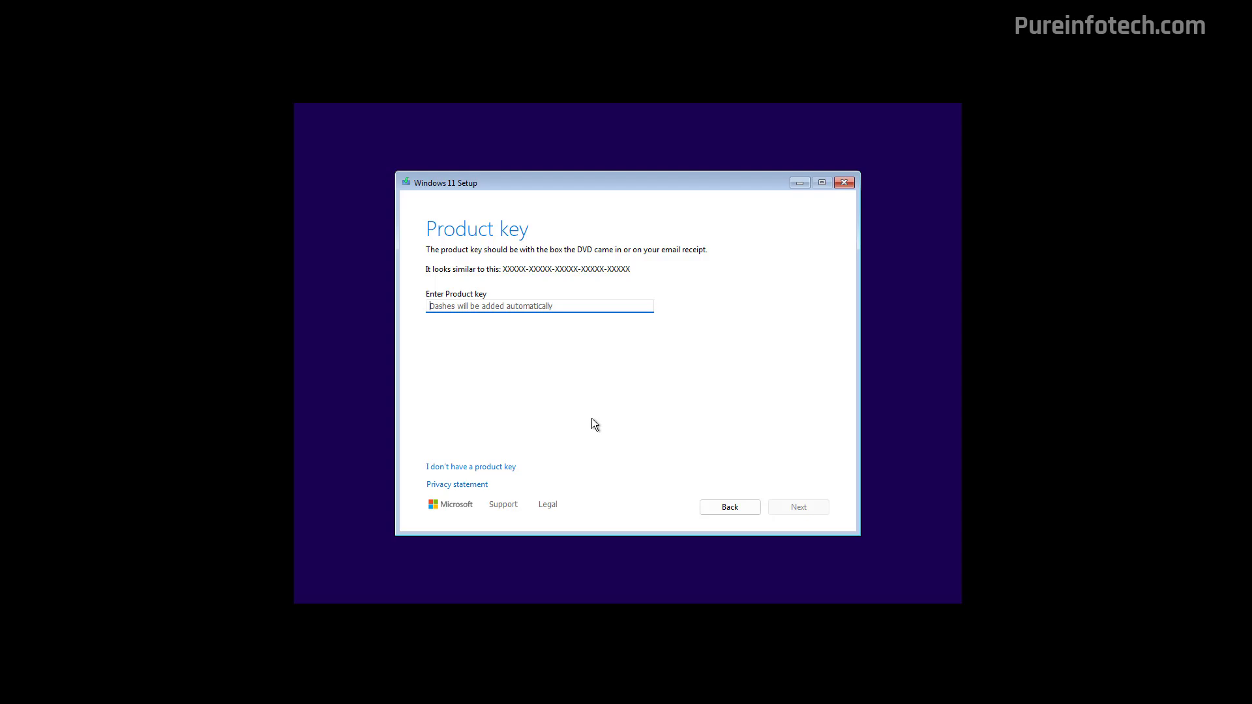
Skip the product key and select the Windows 11 Pro edition
left_click(479, 469)
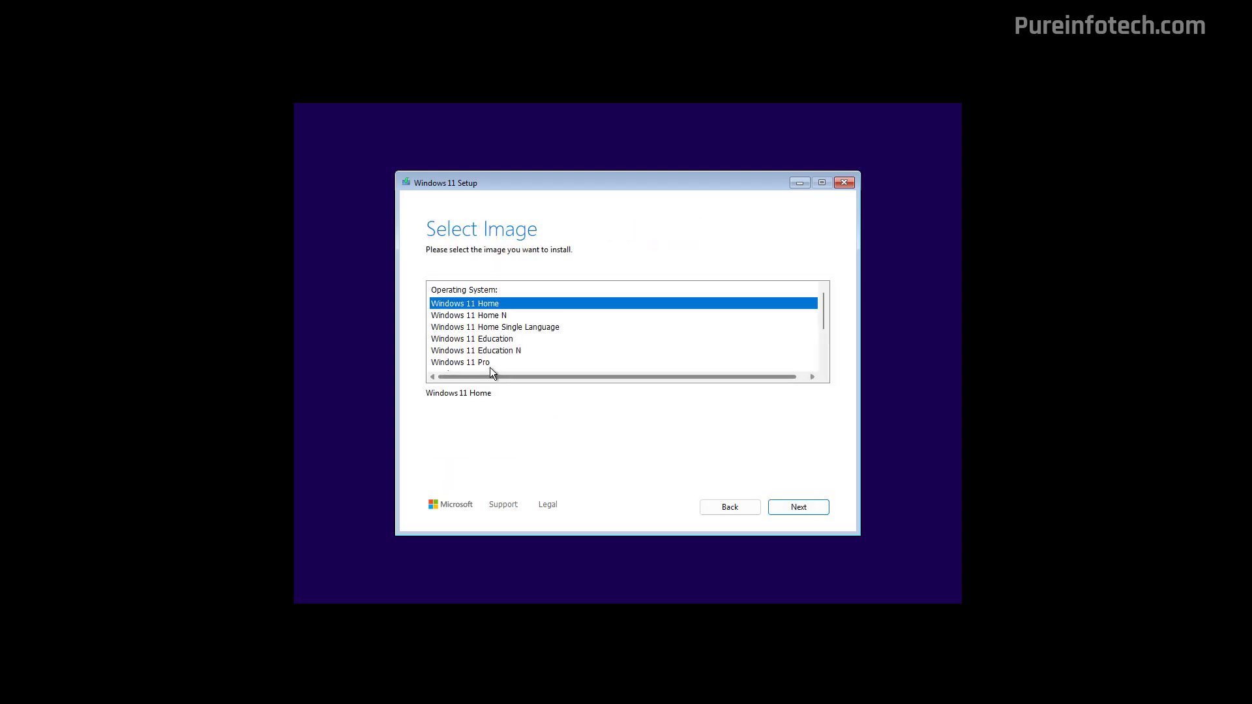
left_click(488, 363)
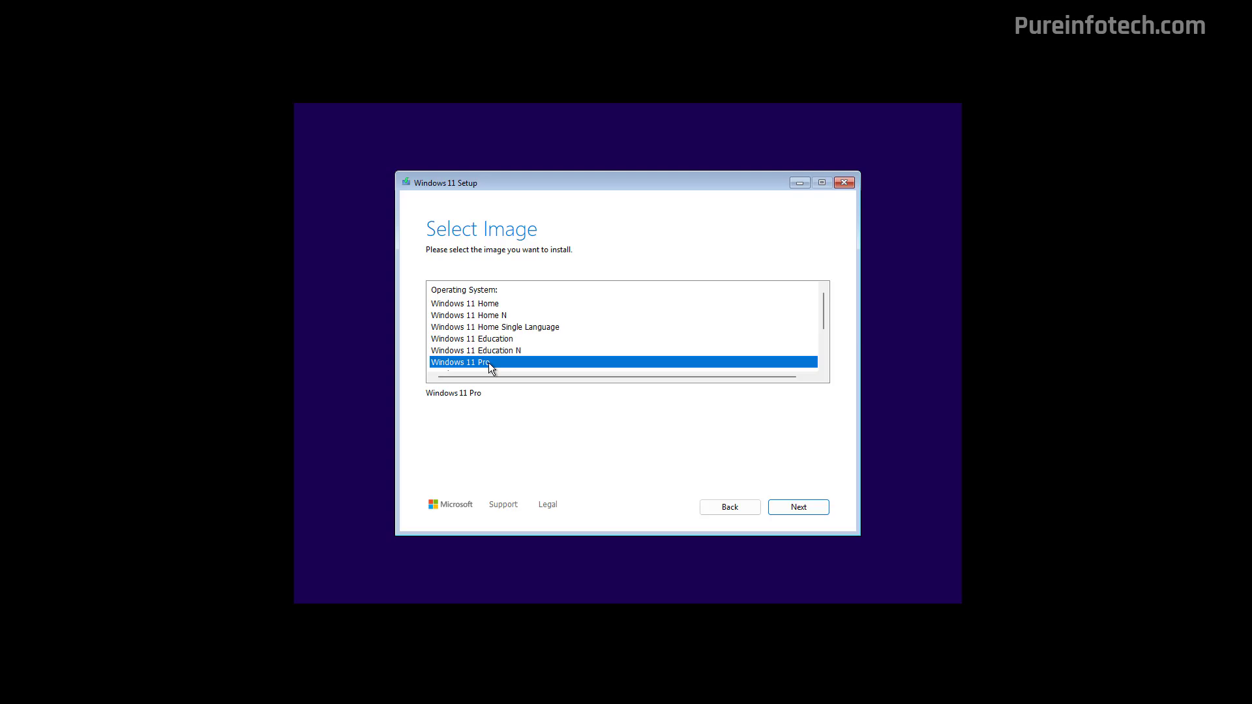
left_click(780, 506)
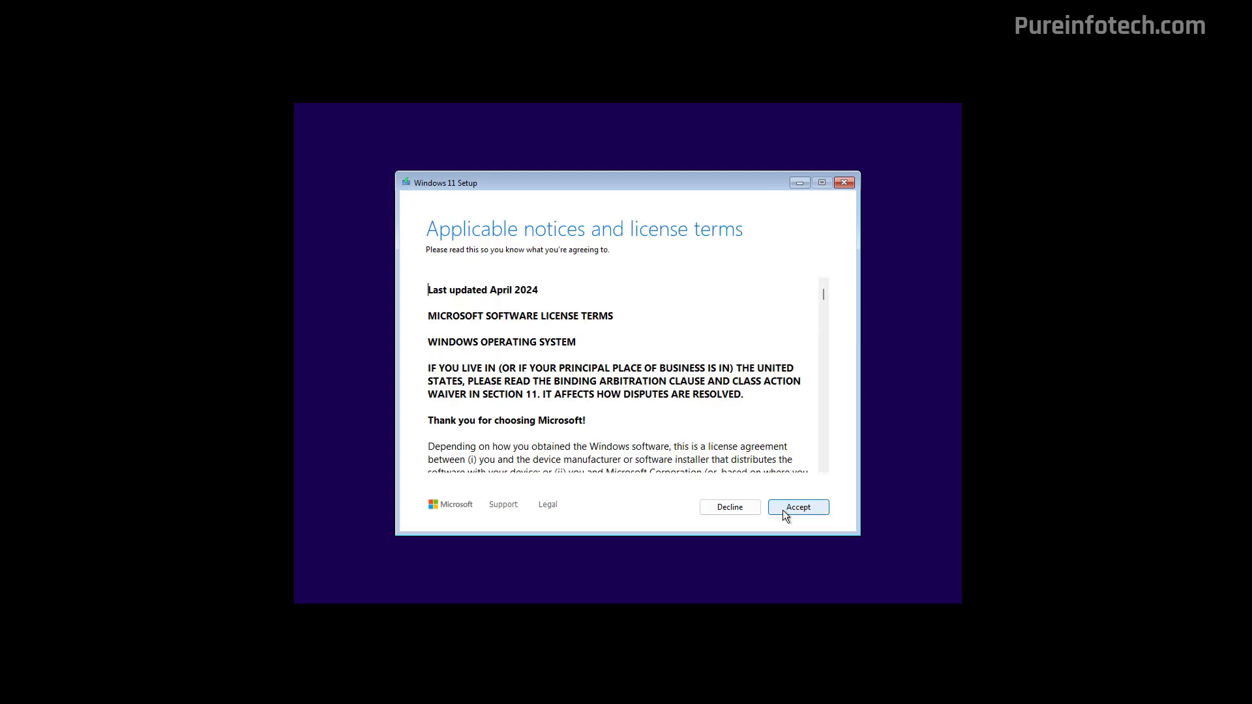
Accept the license, then delete the recovery, reserved, 69.3 GB primary and System partitions
left_click(788, 507)
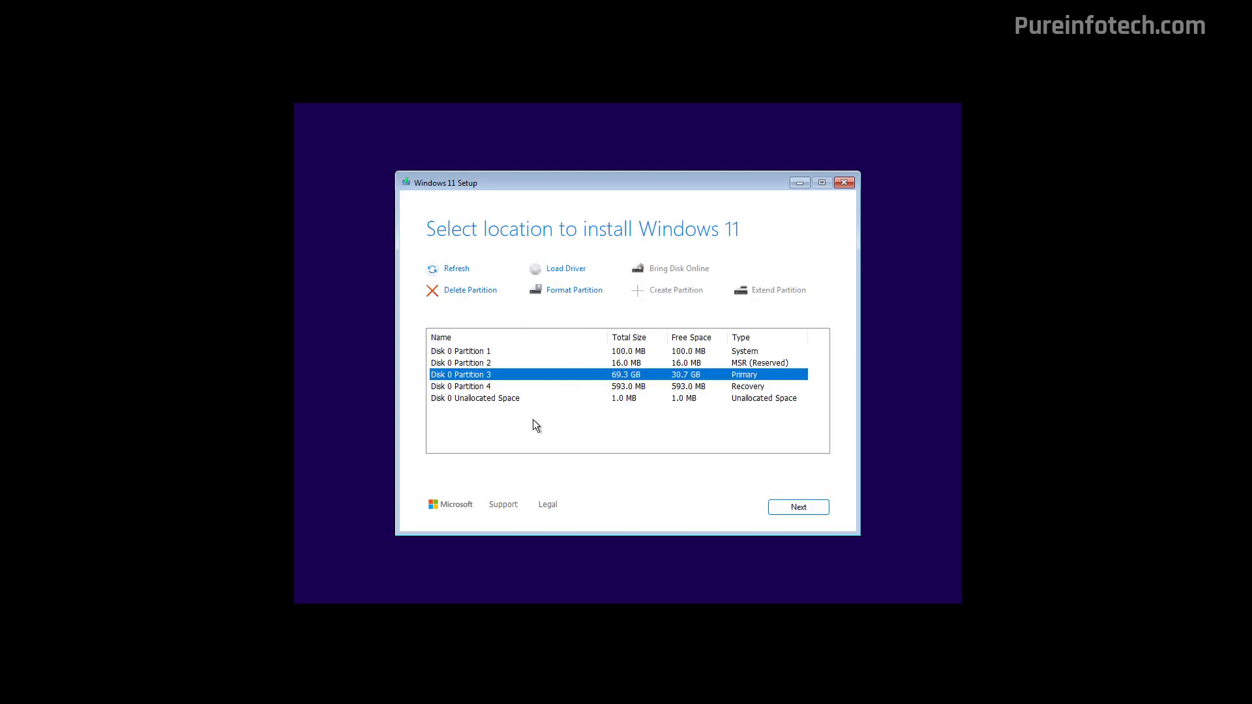
left_click(478, 389)
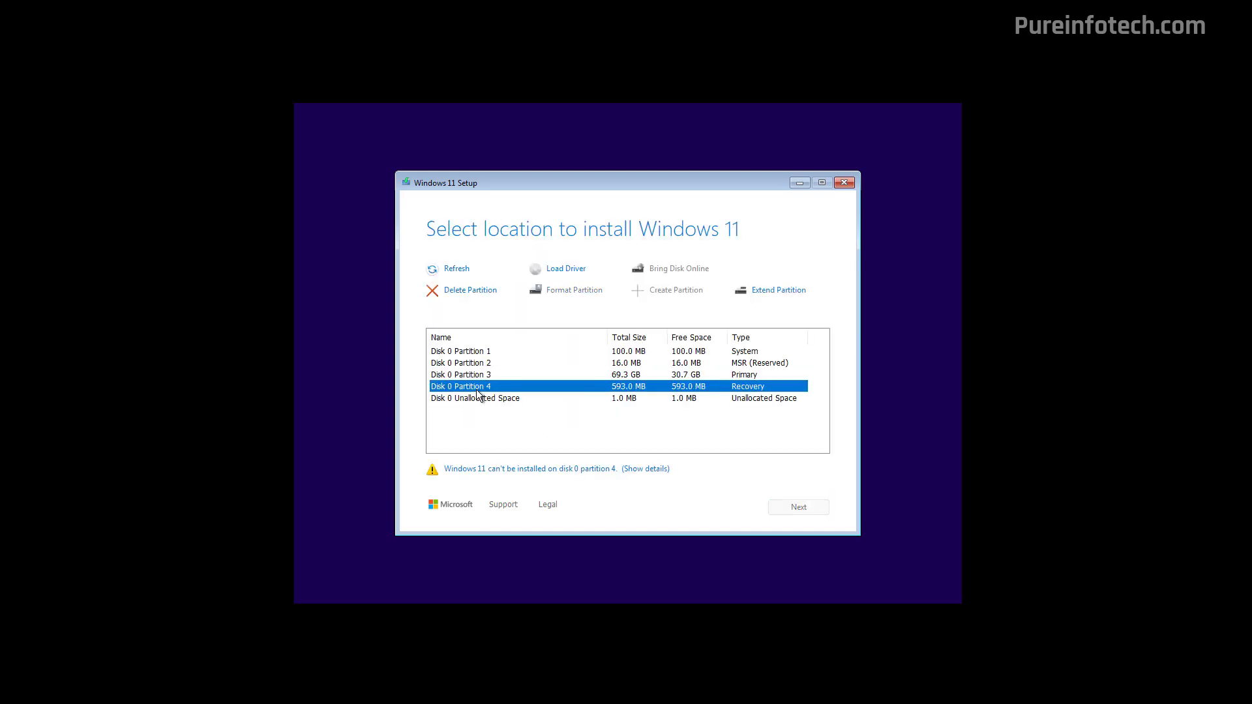
left_click(472, 293)
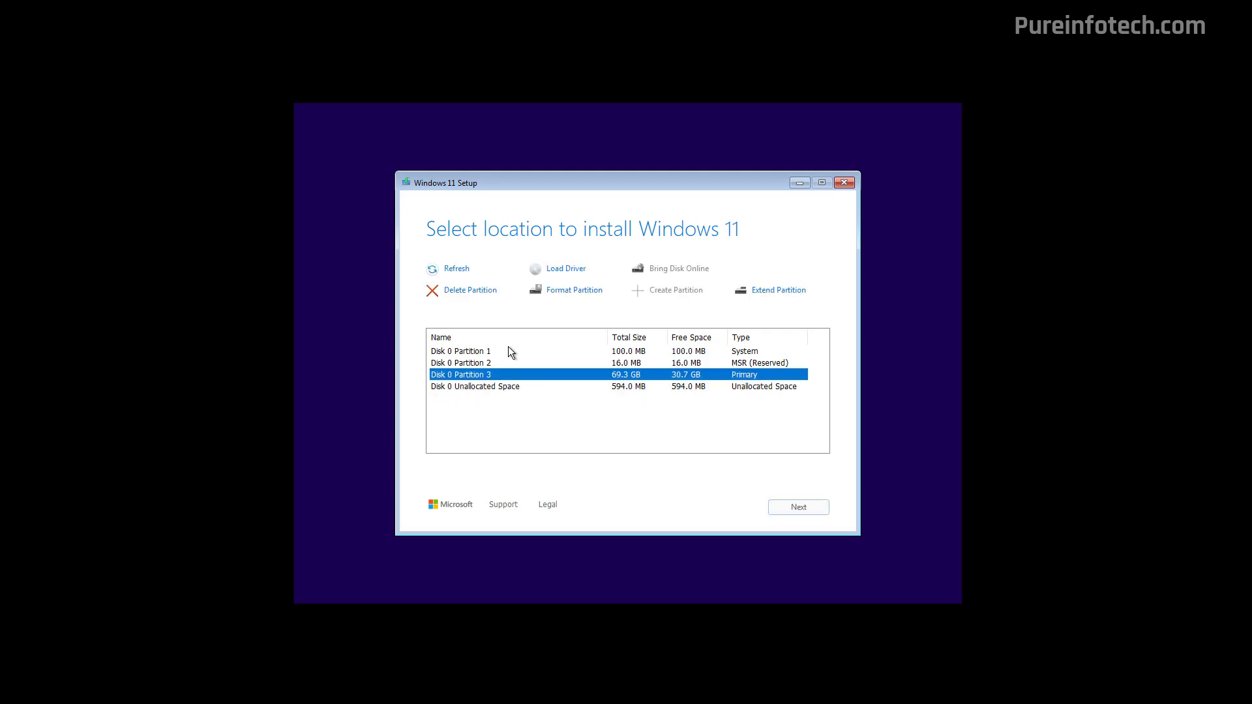
left_click(469, 363)
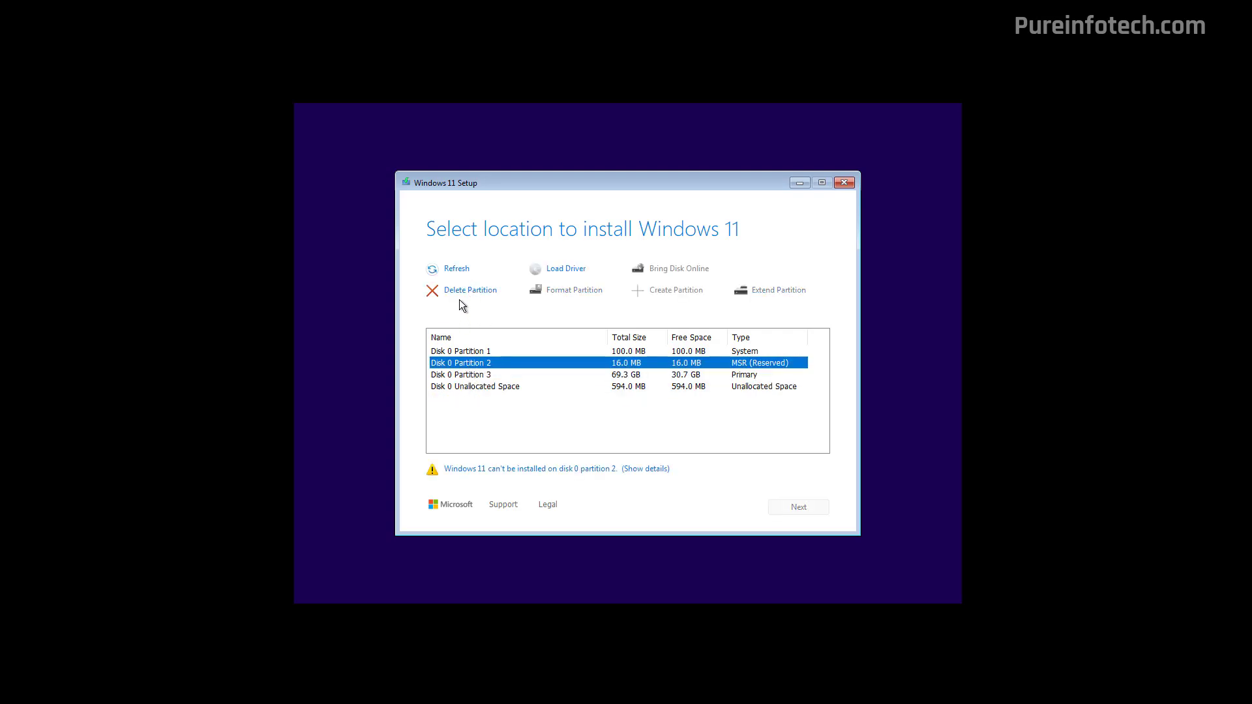
left_click(460, 292)
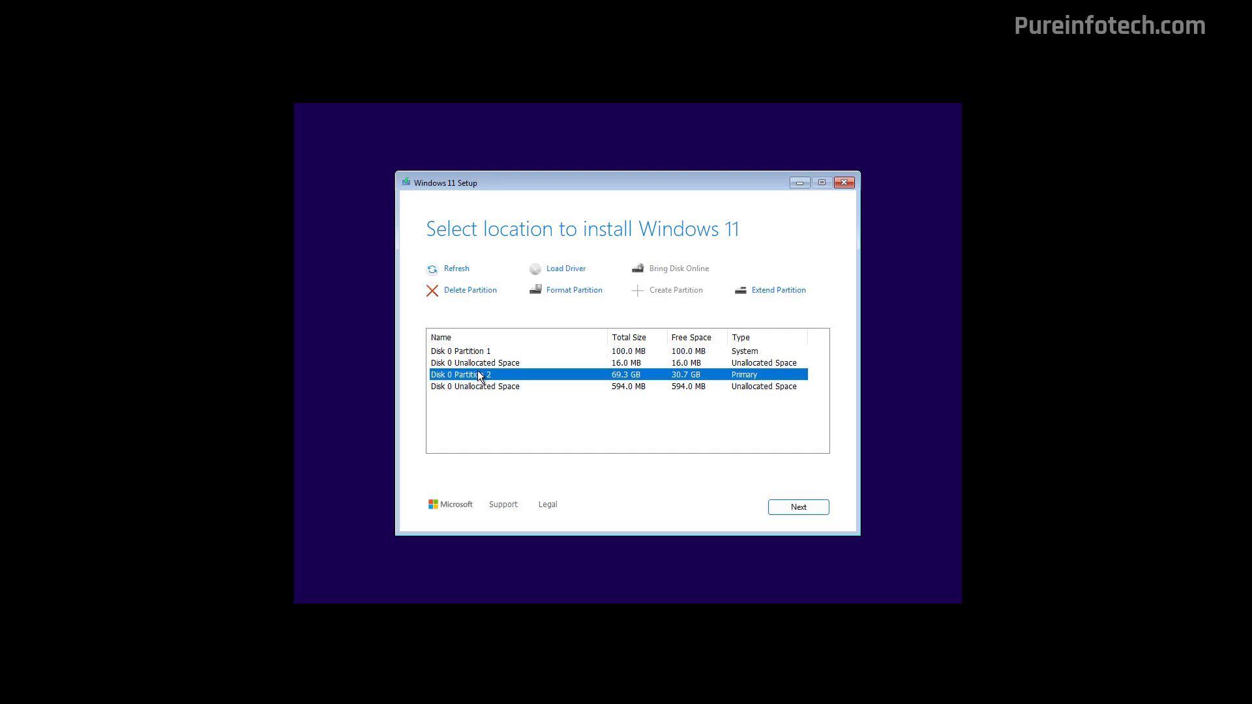
left_click(467, 297)
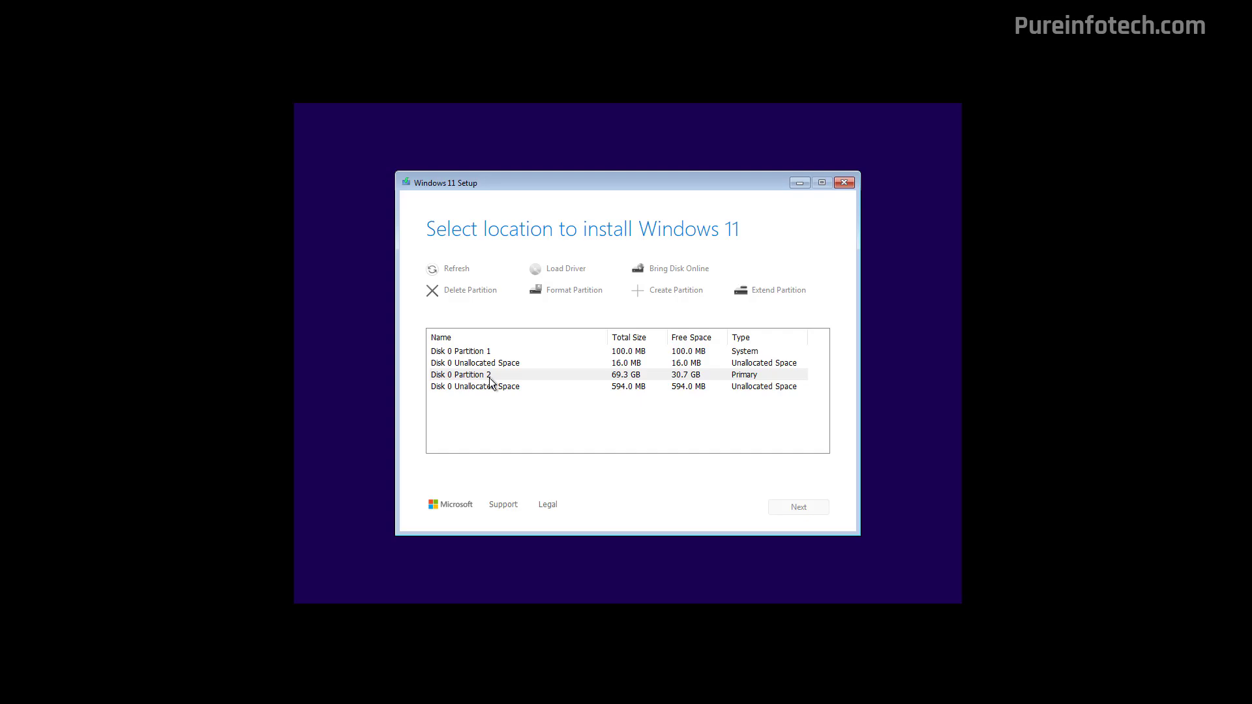
left_click(480, 351)
left_click(468, 294)
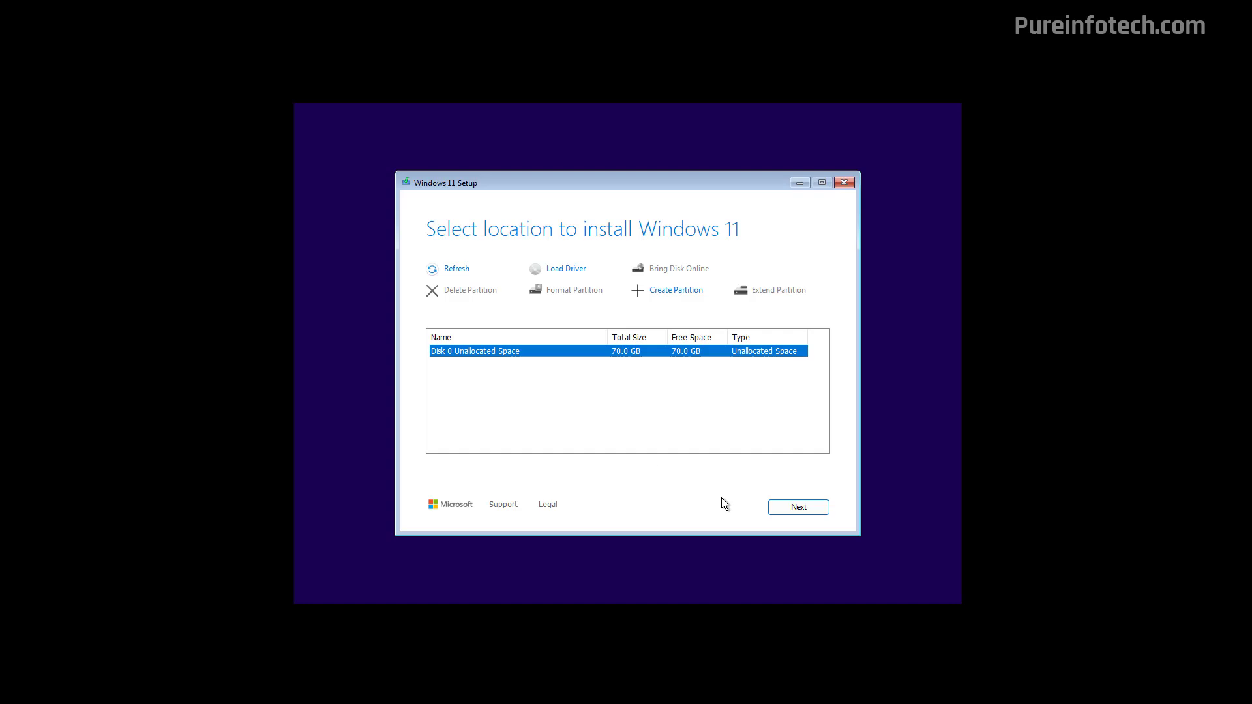
Install Windows 11 Pro onto the 70.0 GB unallocated space
left_click(793, 510)
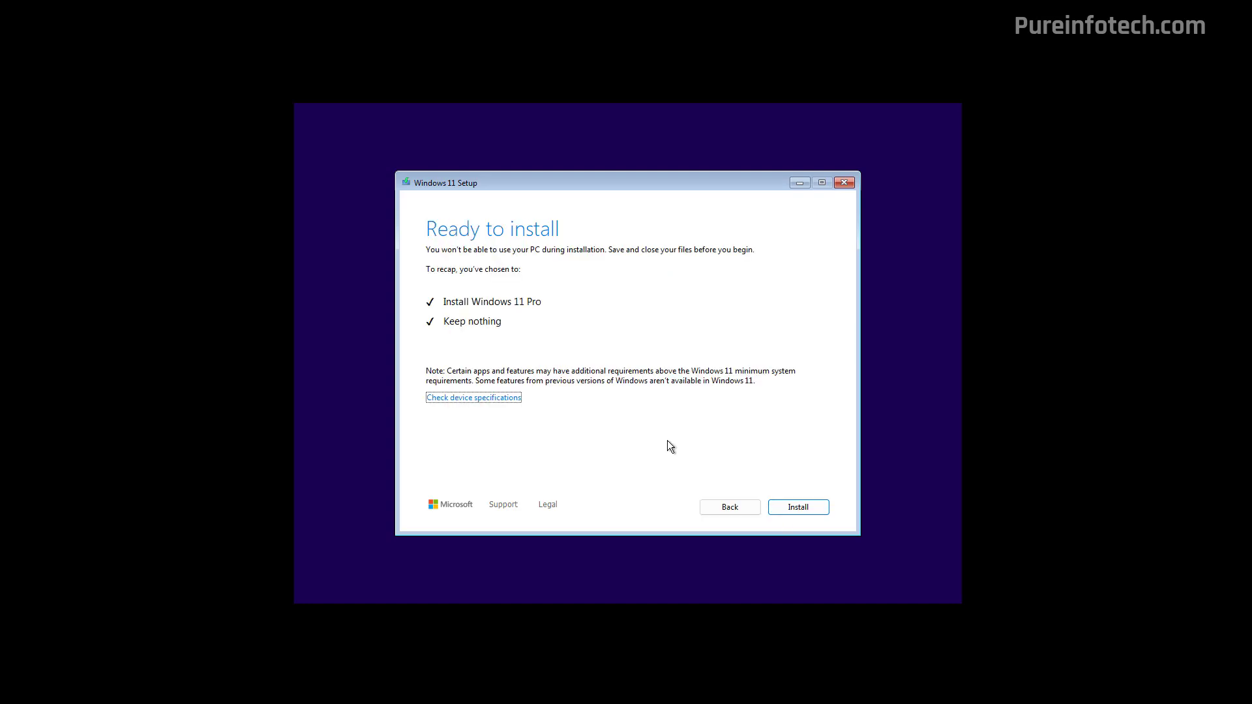
left_click(805, 508)
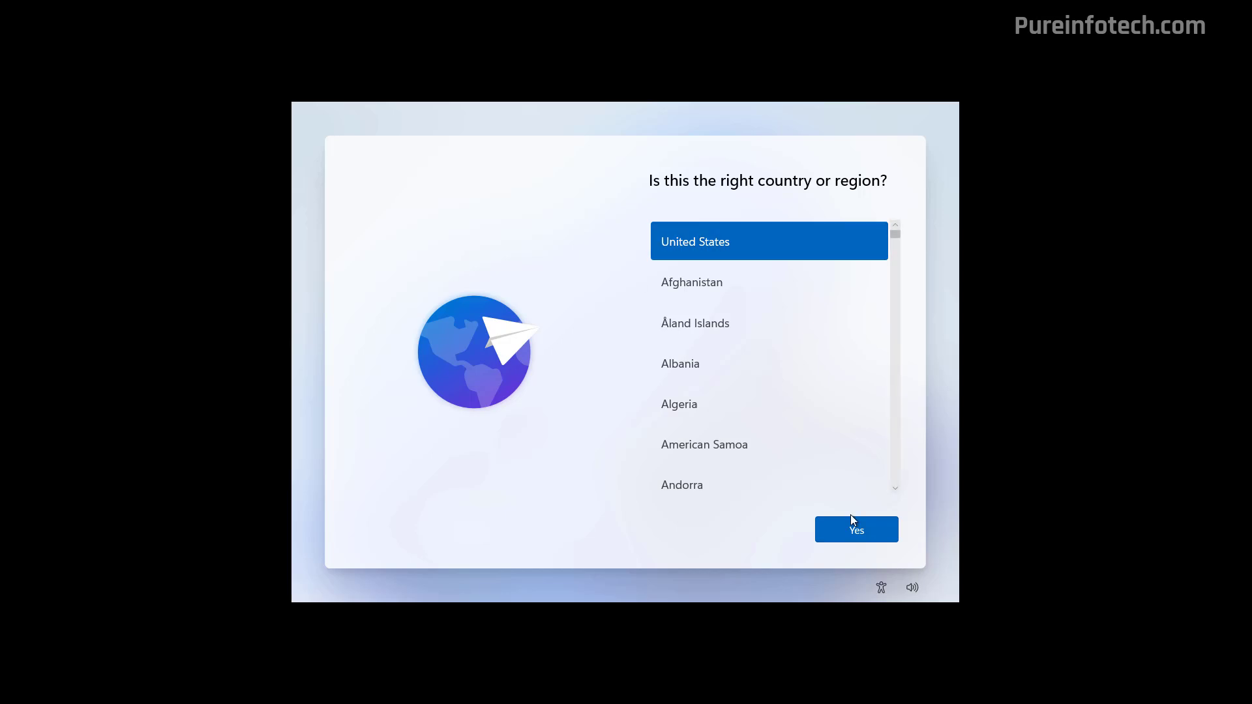
Confirm United States as the region and the US keyboard, skipping a second layout
left_click(857, 530)
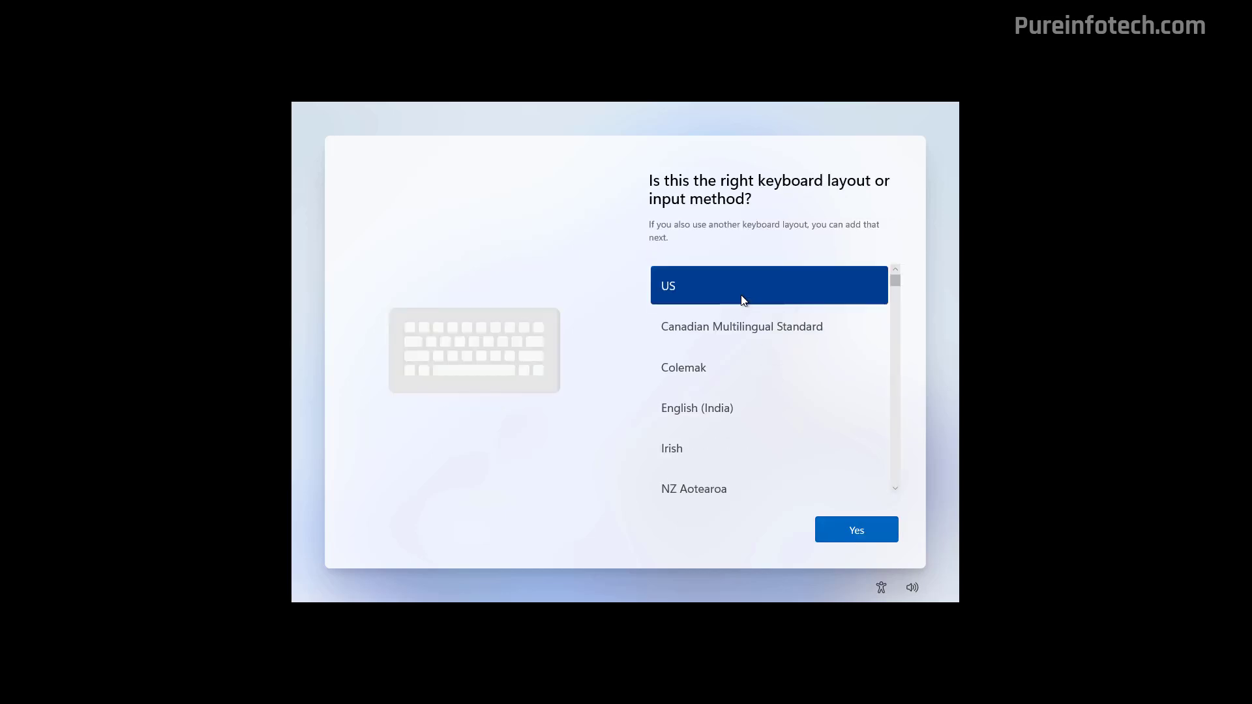
left_click(861, 530)
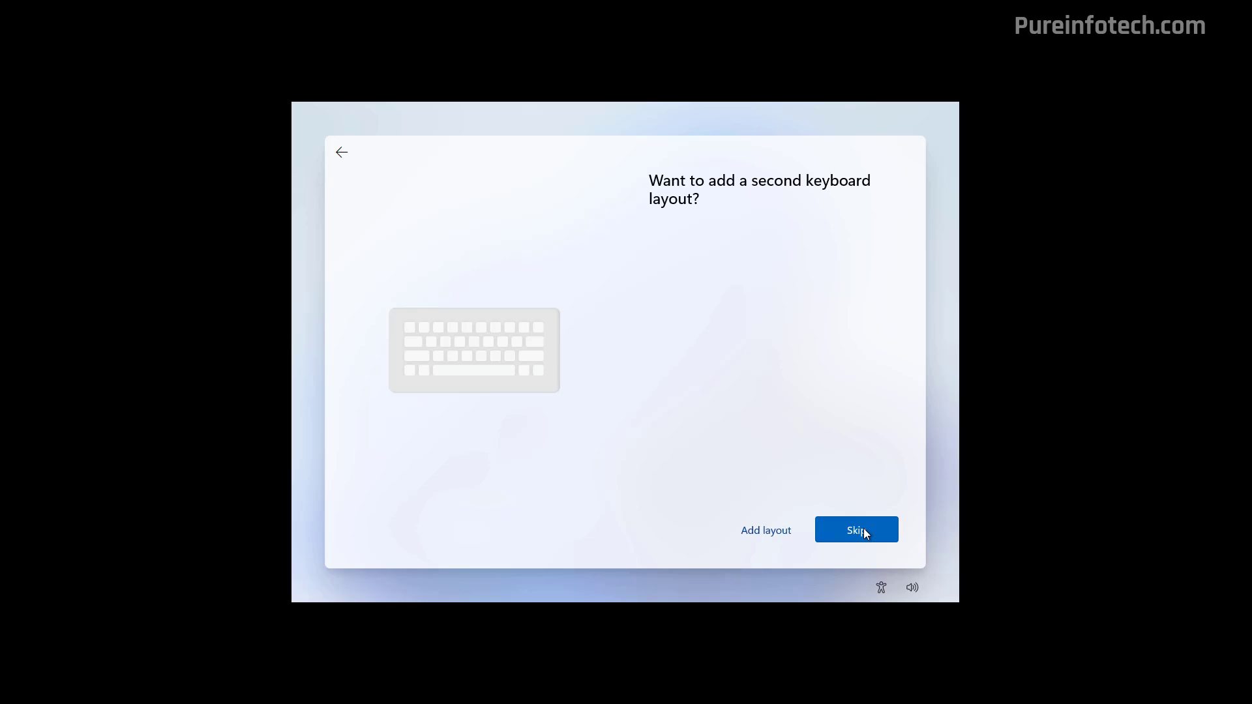
left_click(864, 531)
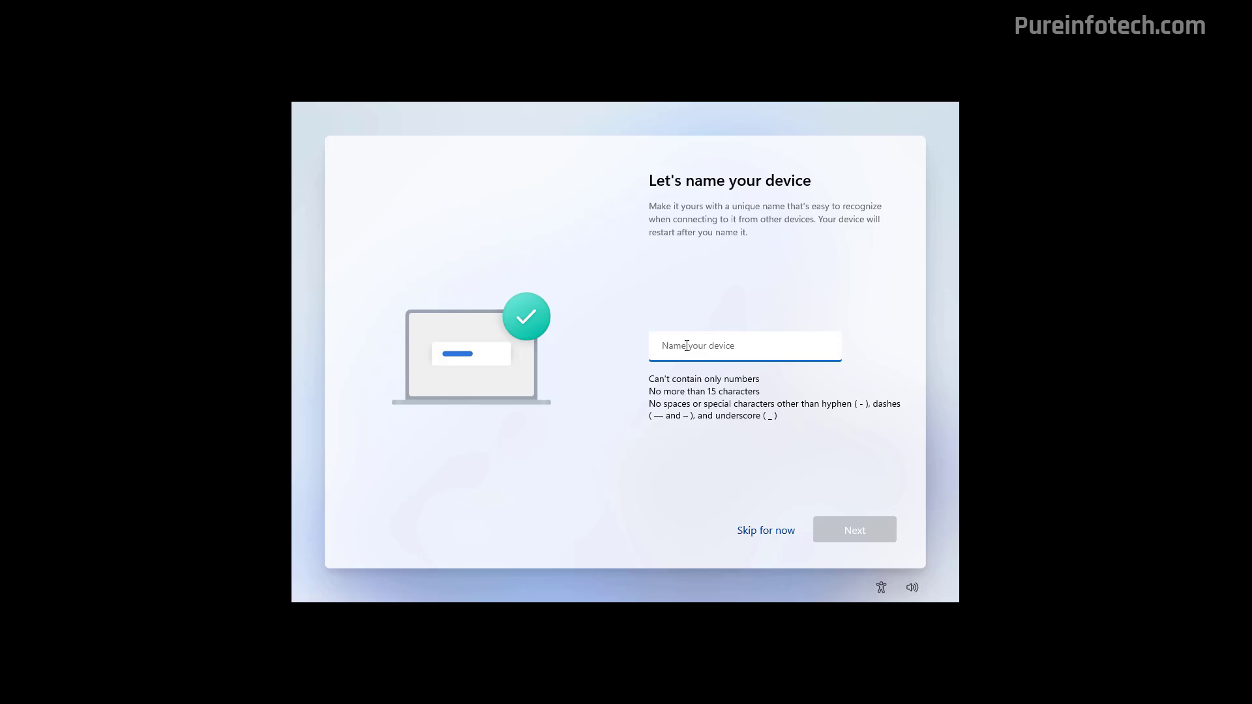
type("Pureinfotech")
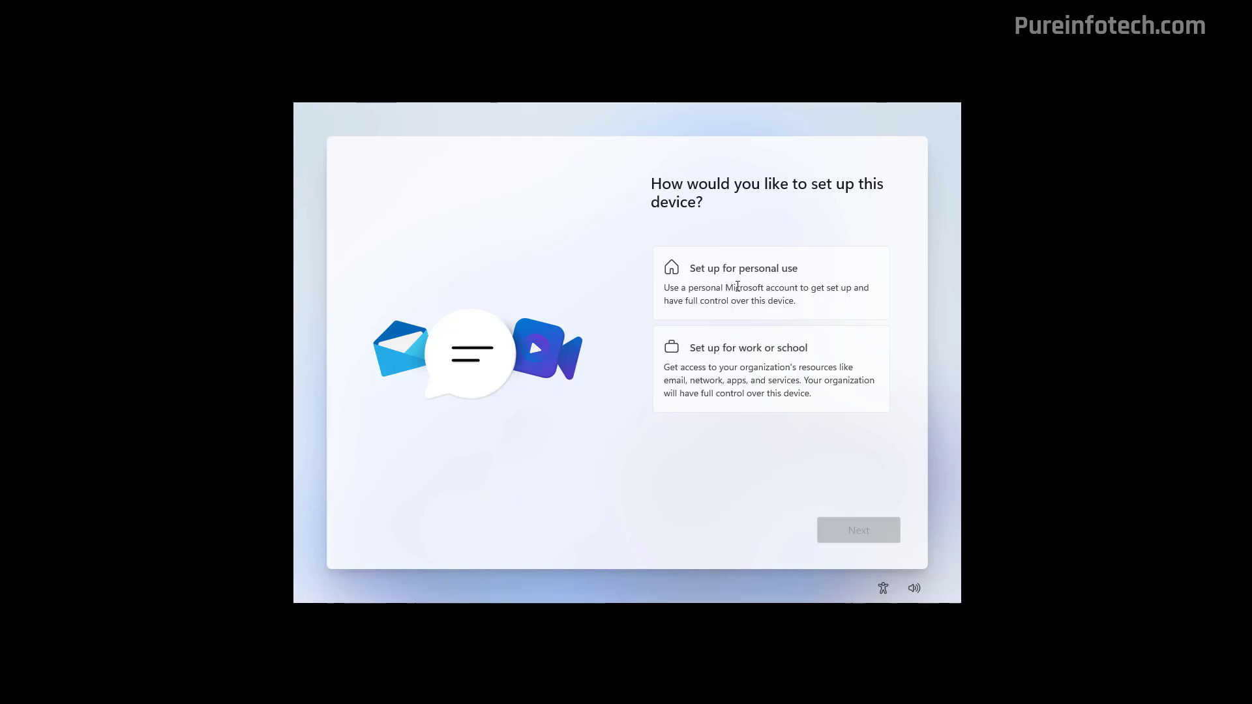
Choose Set up for personal use and continue
left_click(736, 286)
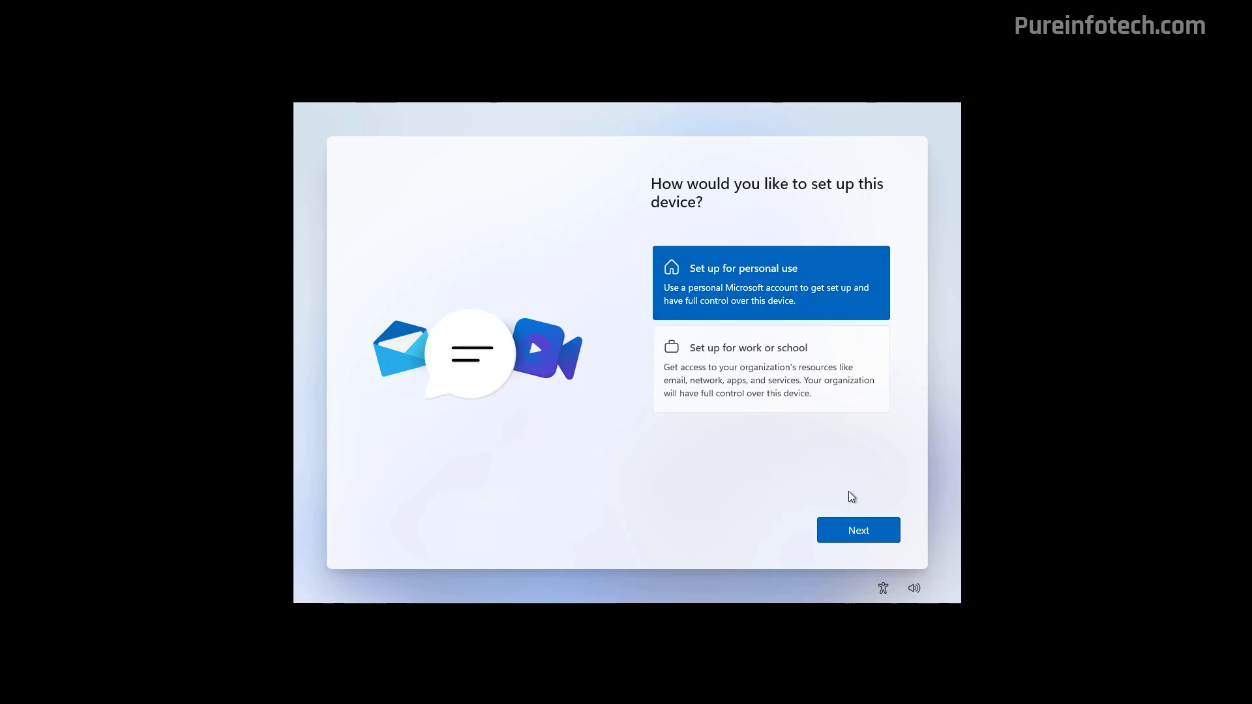
left_click(843, 536)
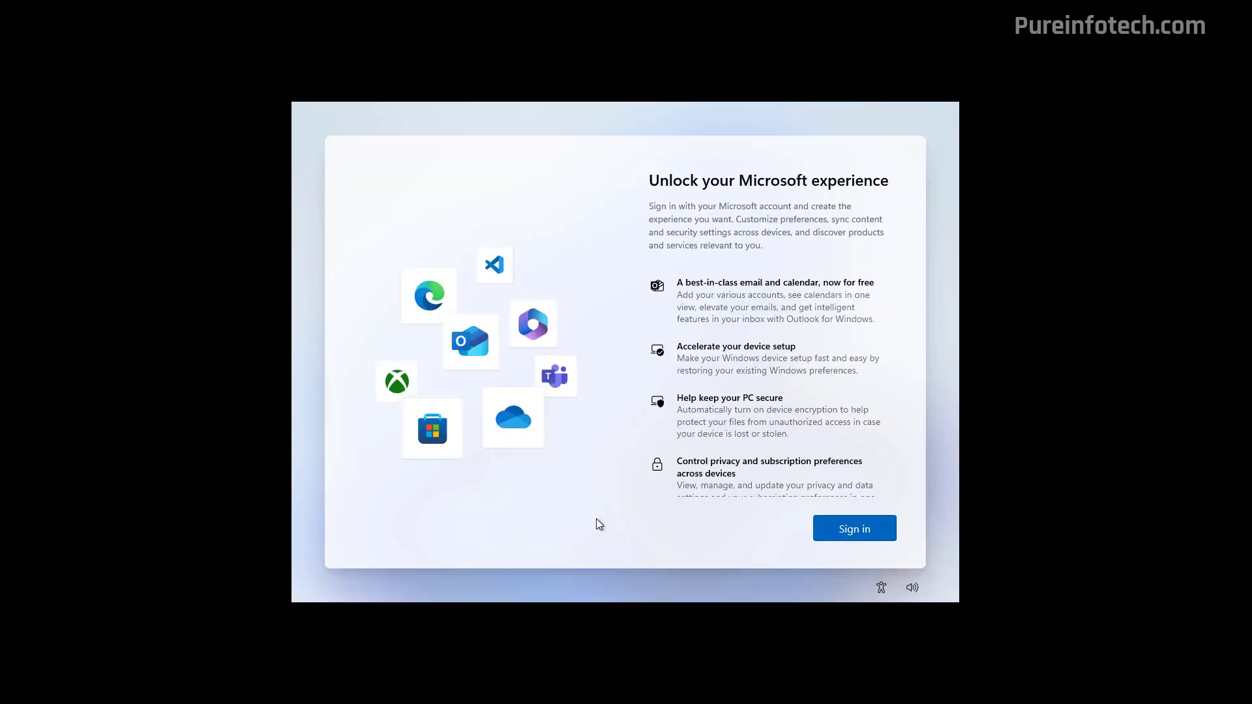
Sign in with the Microsoft account email, then create and confirm a new PIN
left_click(853, 529)
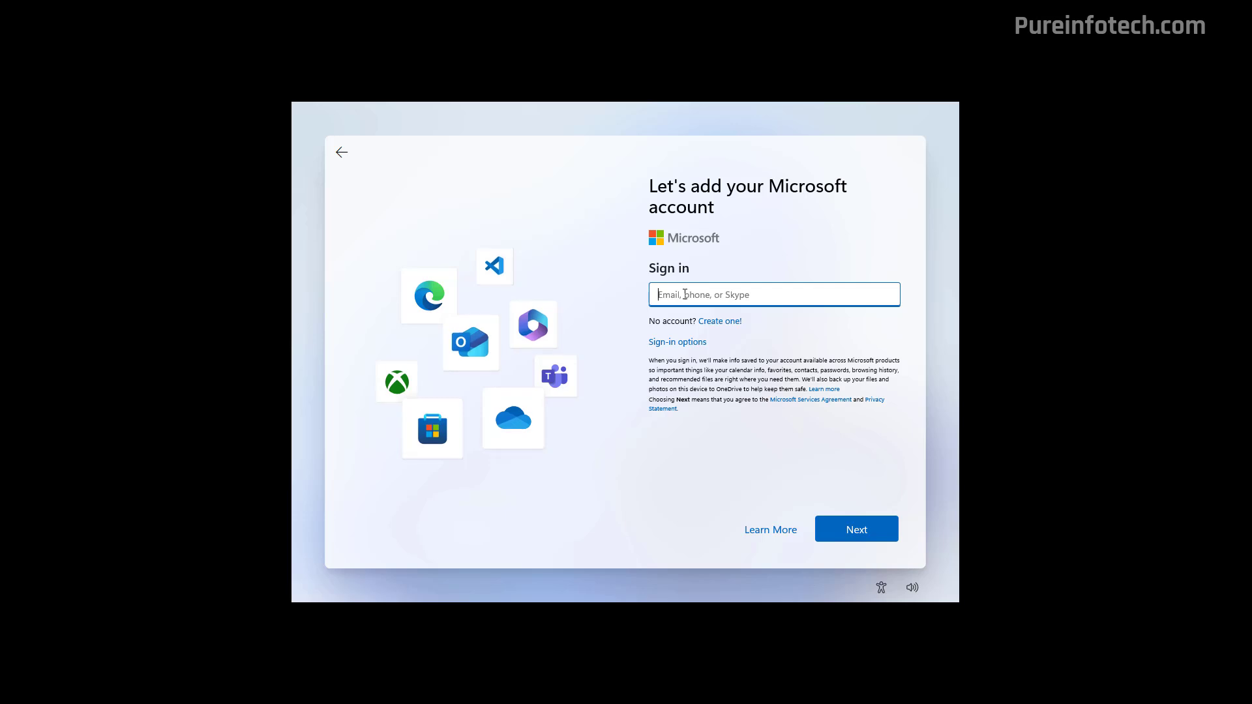
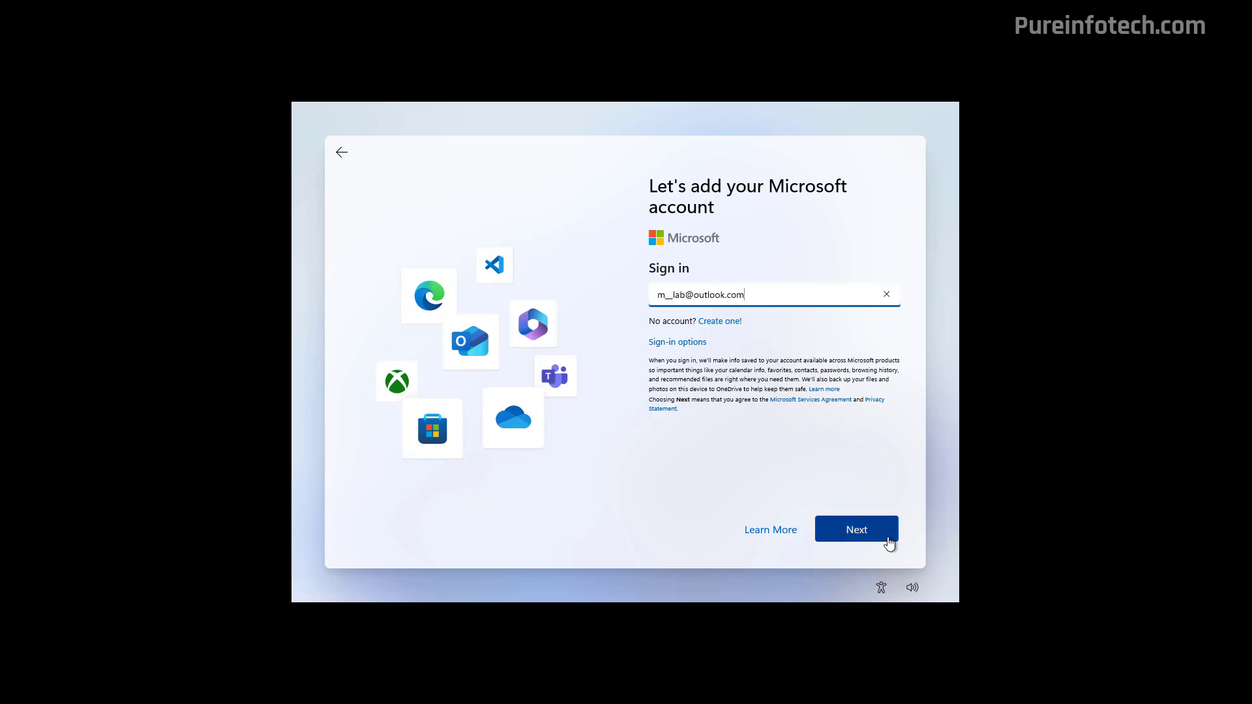
left_click(850, 531)
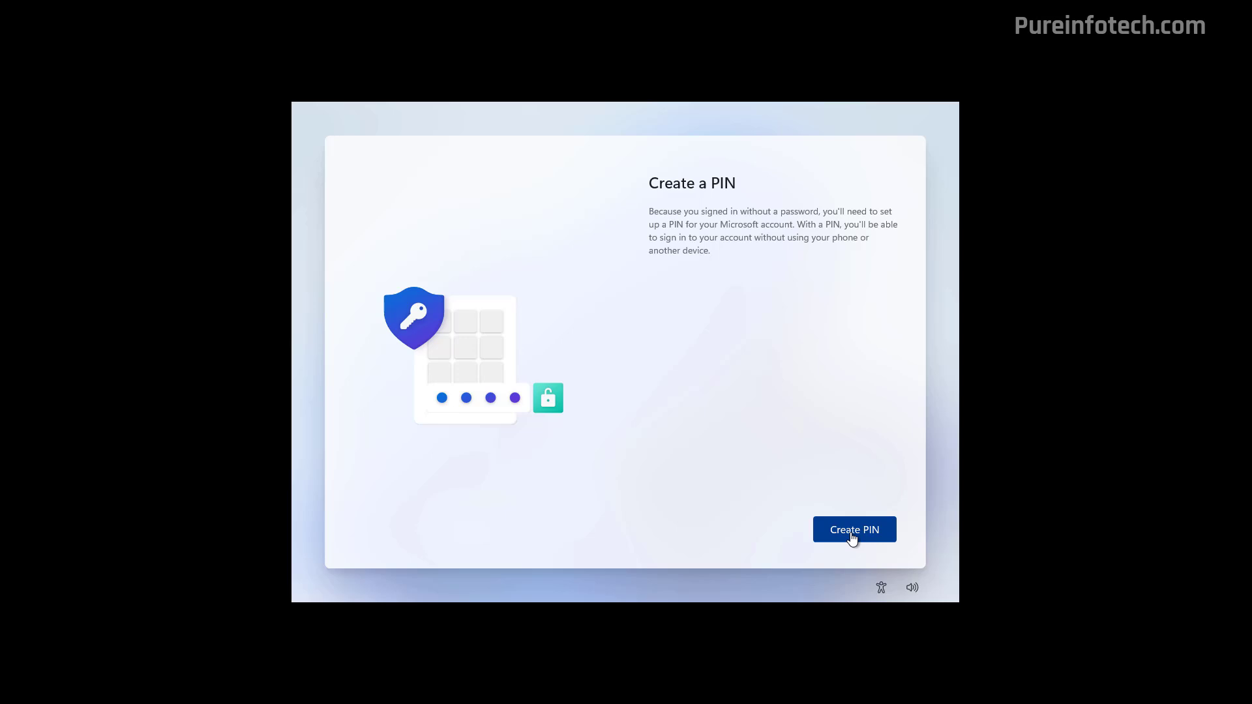
left_click(852, 536)
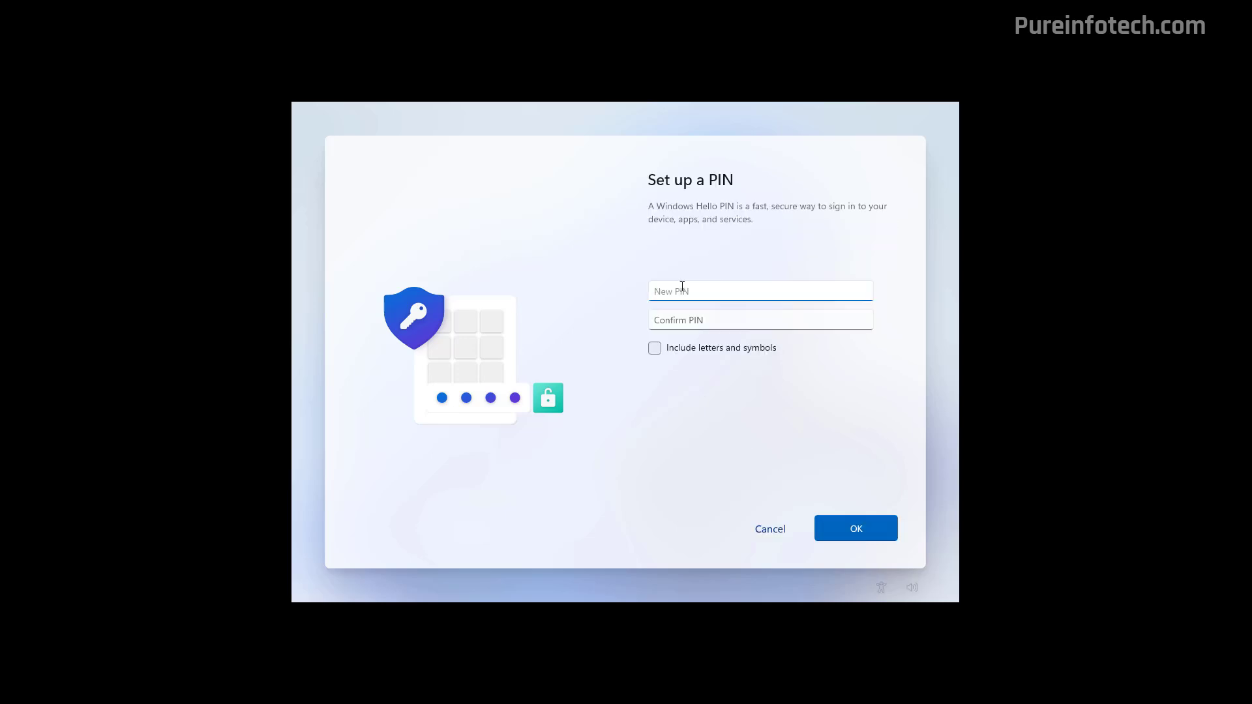
left_click(856, 530)
scroll(863, 459, "down", 5)
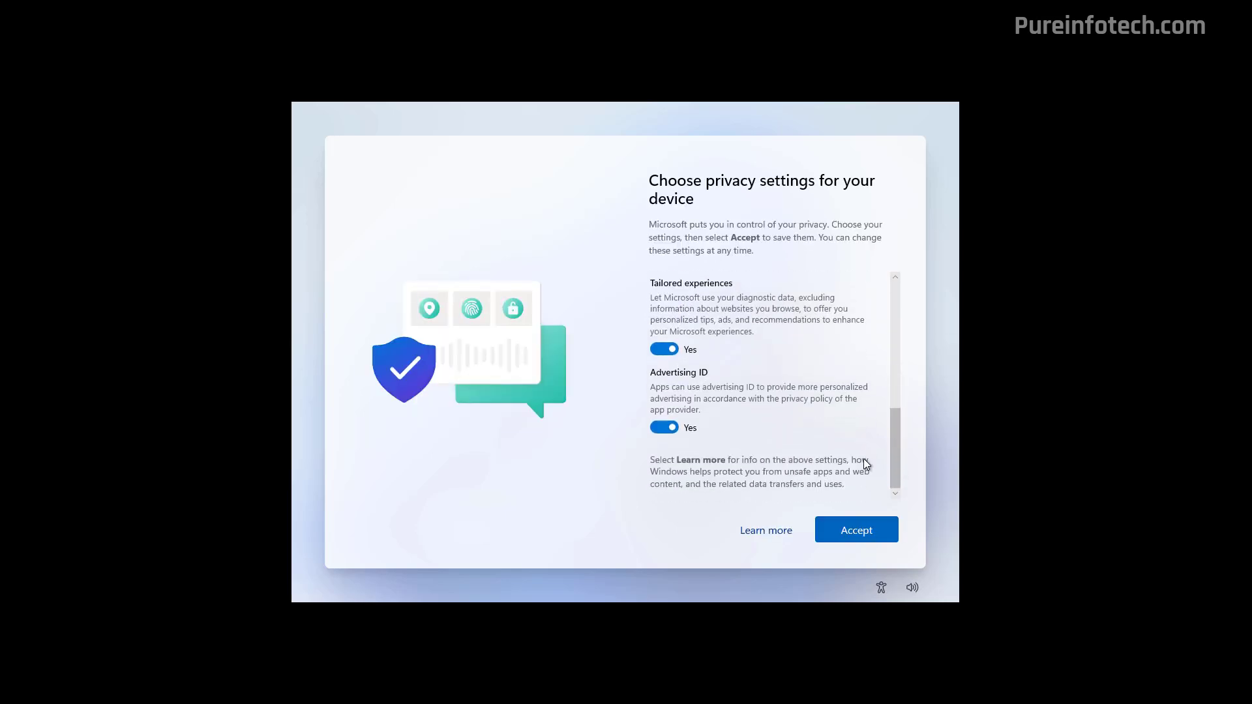
Go through the privacy options, including Advertising ID, and accept the privacy settings
left_click(666, 429)
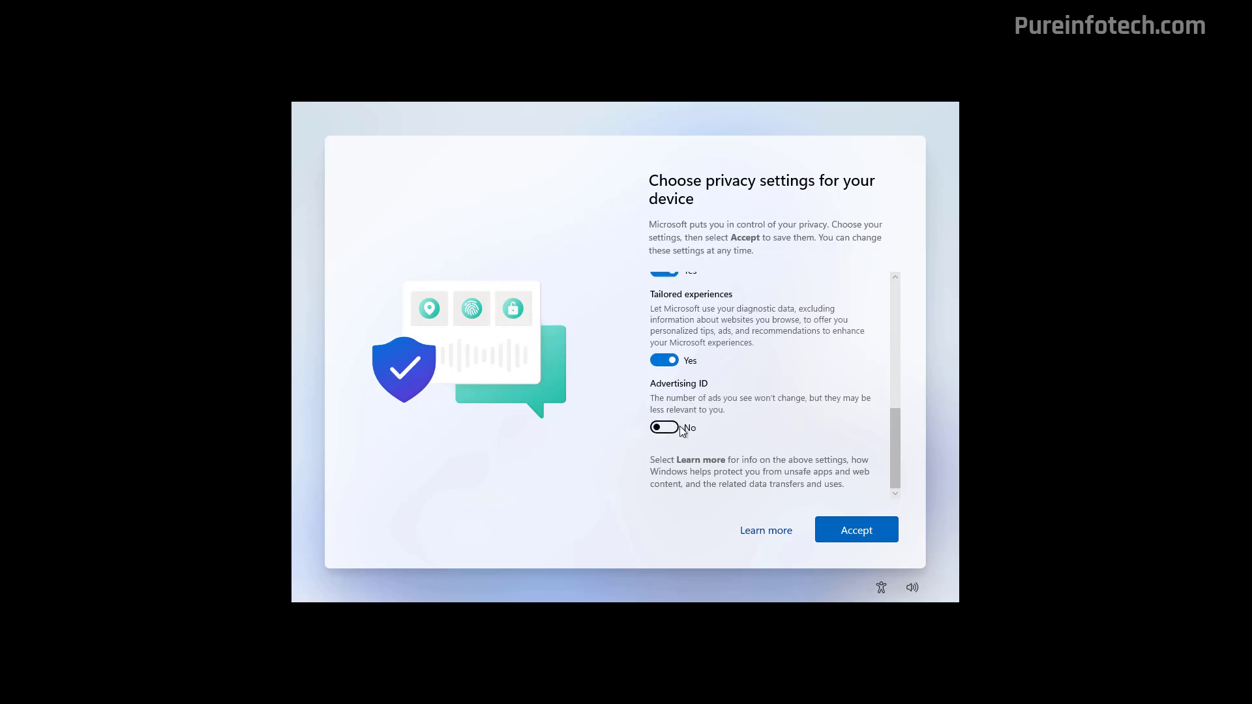
scroll(851, 317, "up", 5)
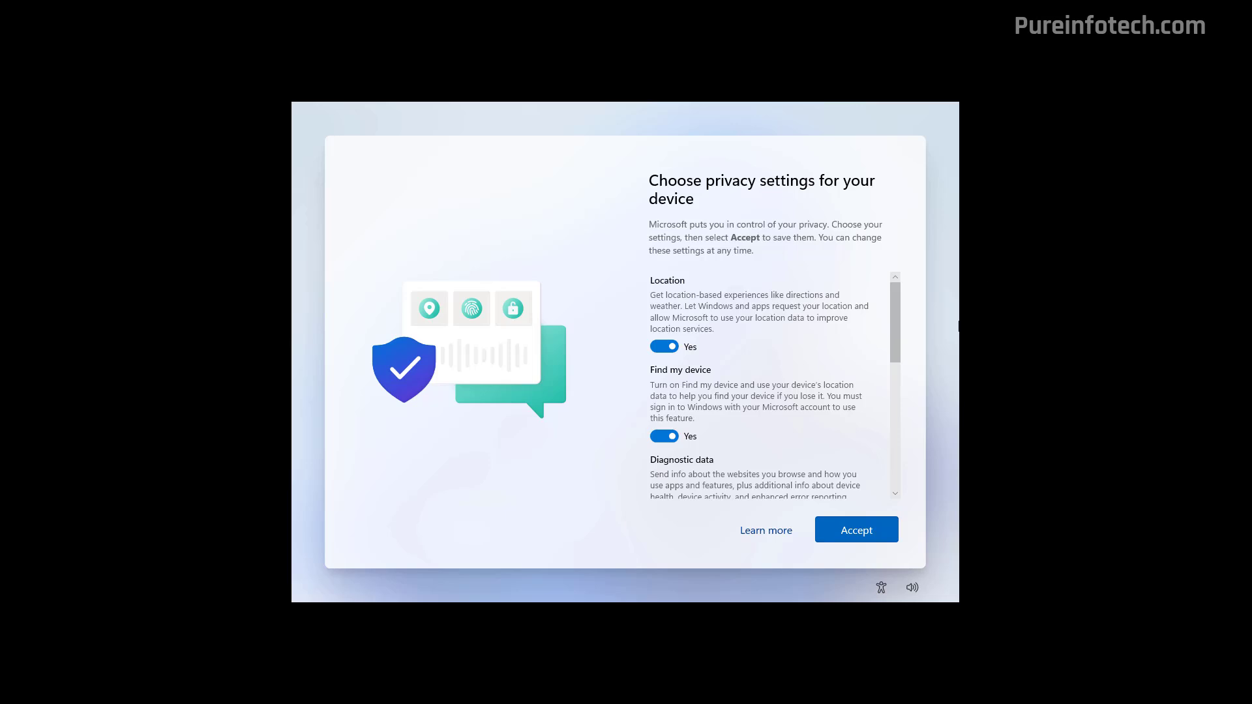
mouse_move(901, 311)
left_mouse_down()
mouse_move(903, 434)
mouse_move(864, 535)
left_mouse_up()
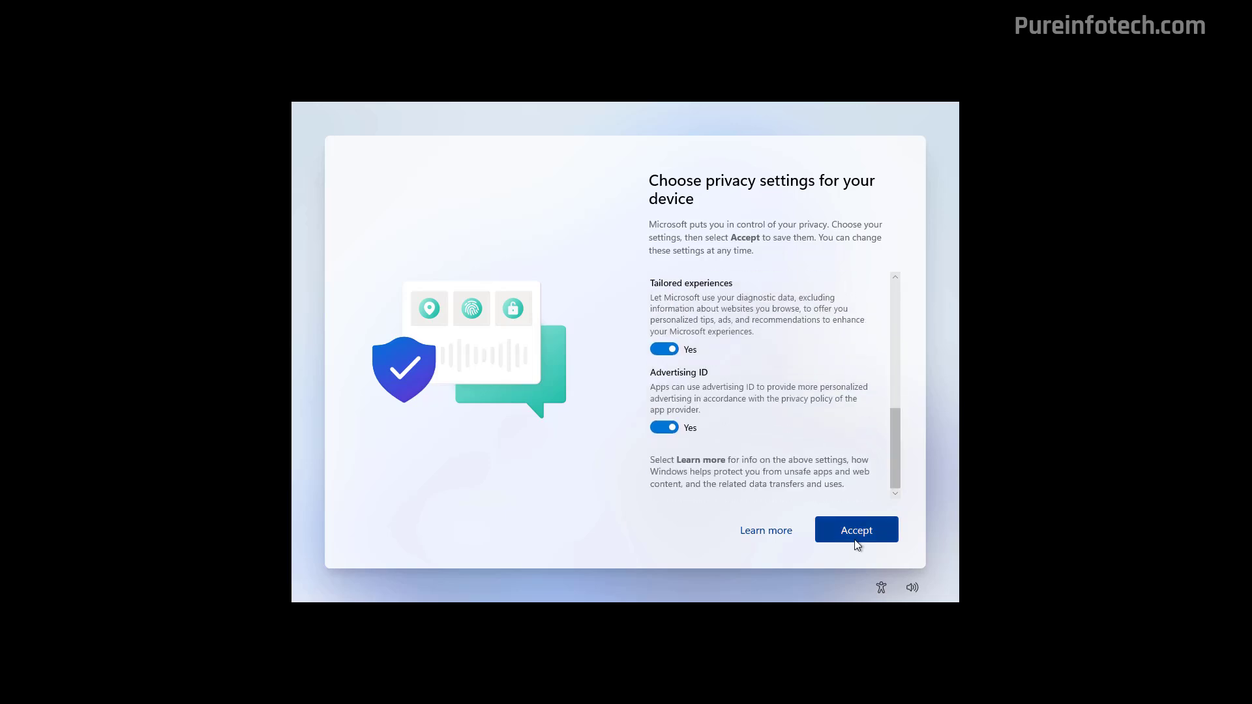
left_click(862, 534)
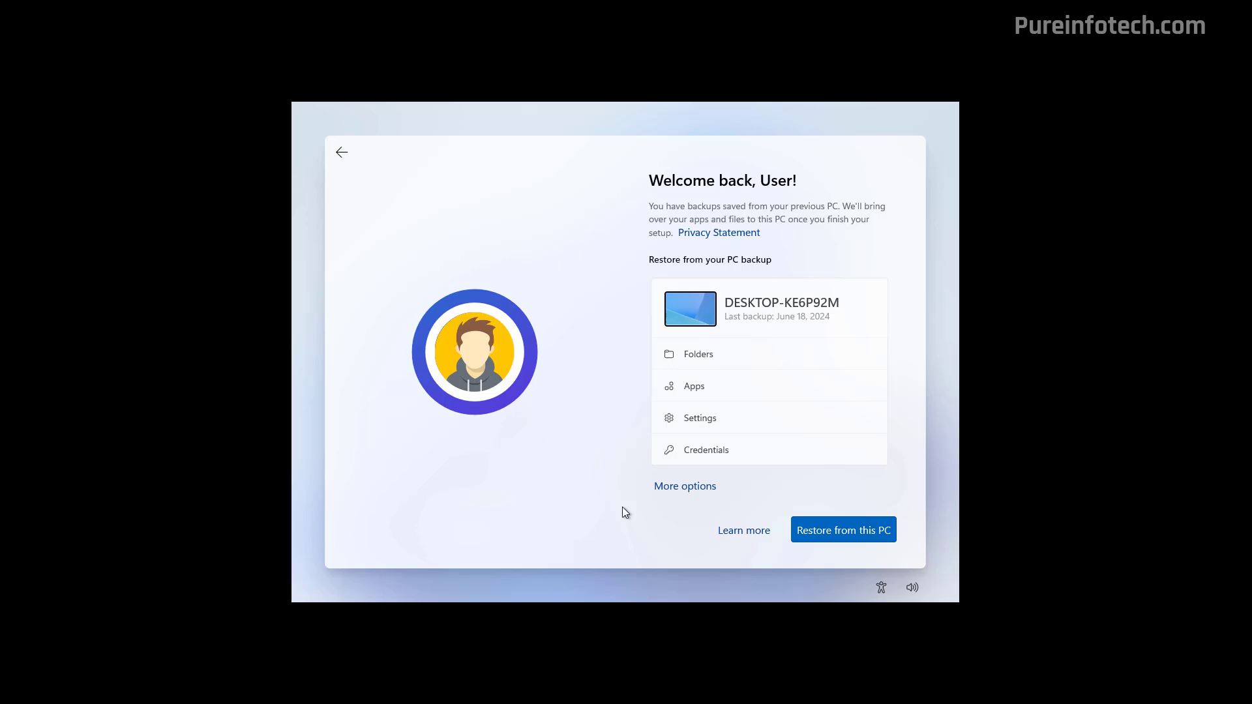
Decline restoring from a backed-up PC and confirm Set up as a new PC
left_click(684, 489)
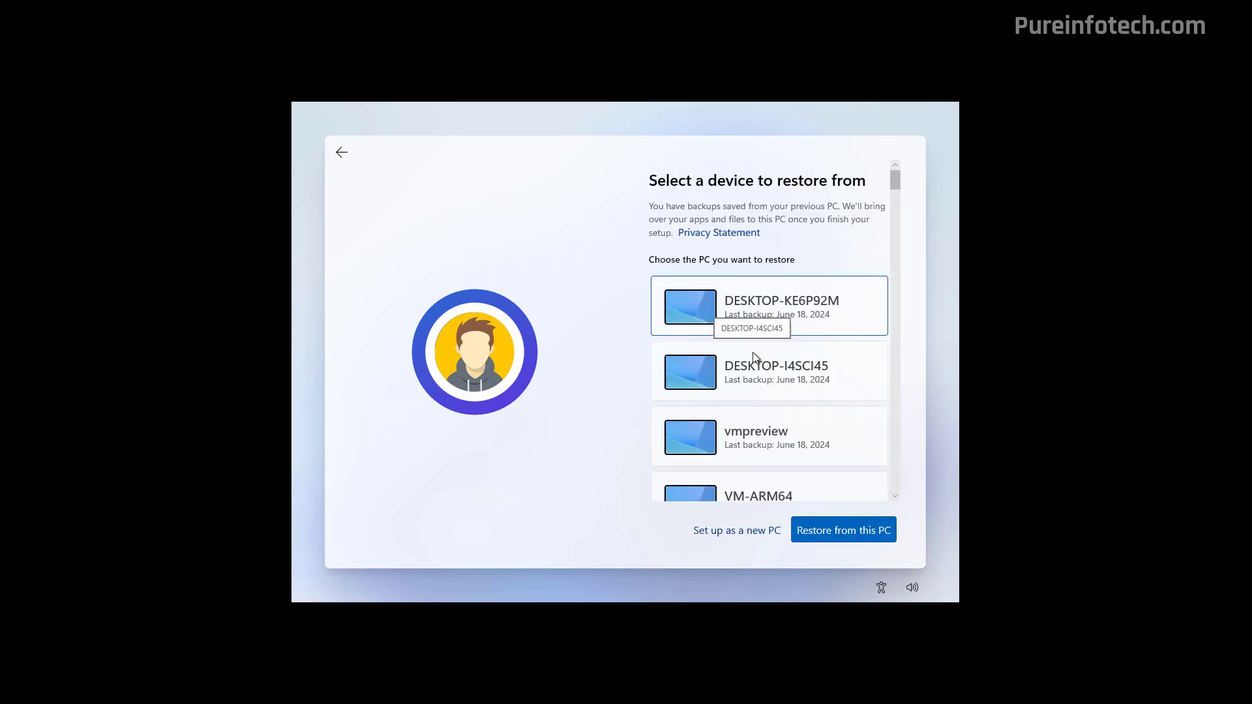
scroll(753, 353, "down", 5)
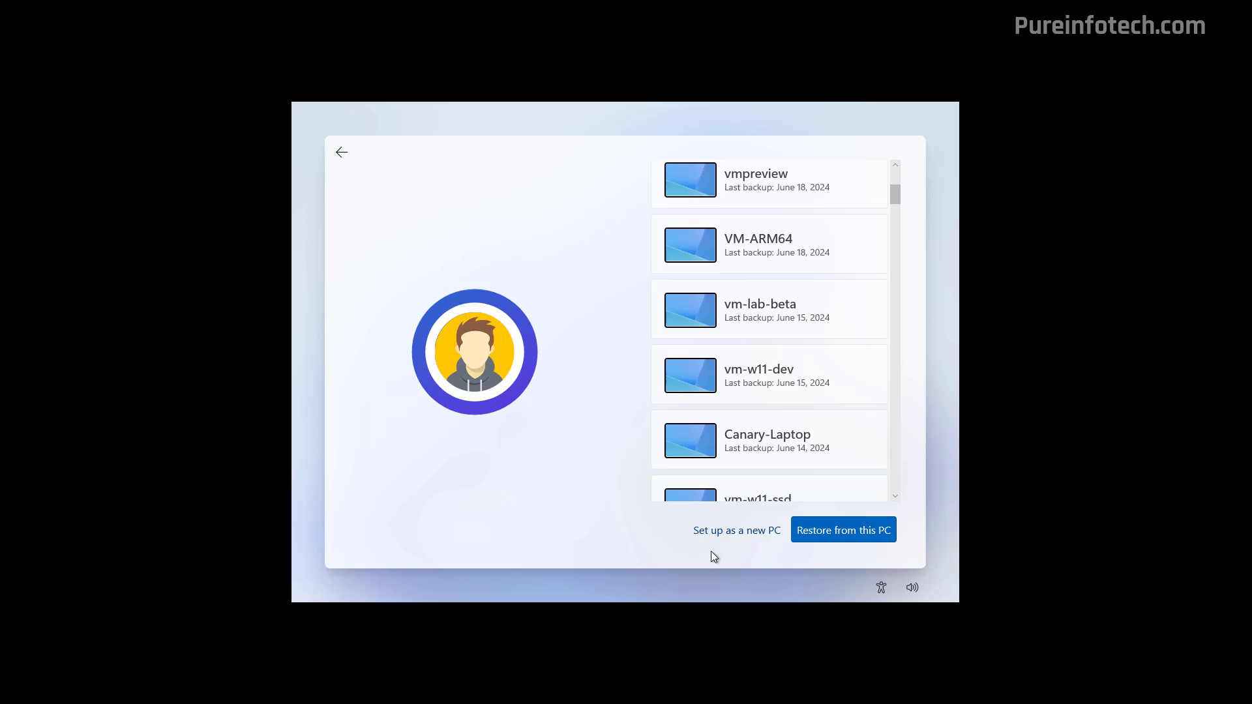
left_click(741, 533)
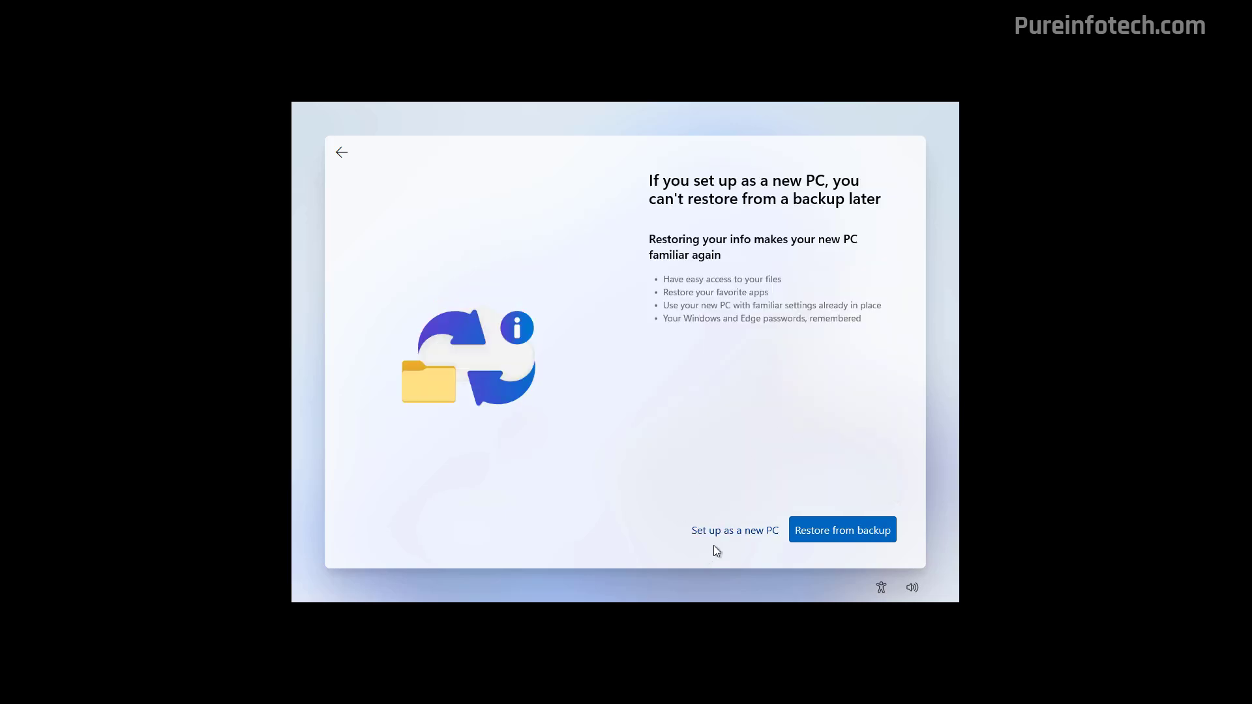
left_click(750, 532)
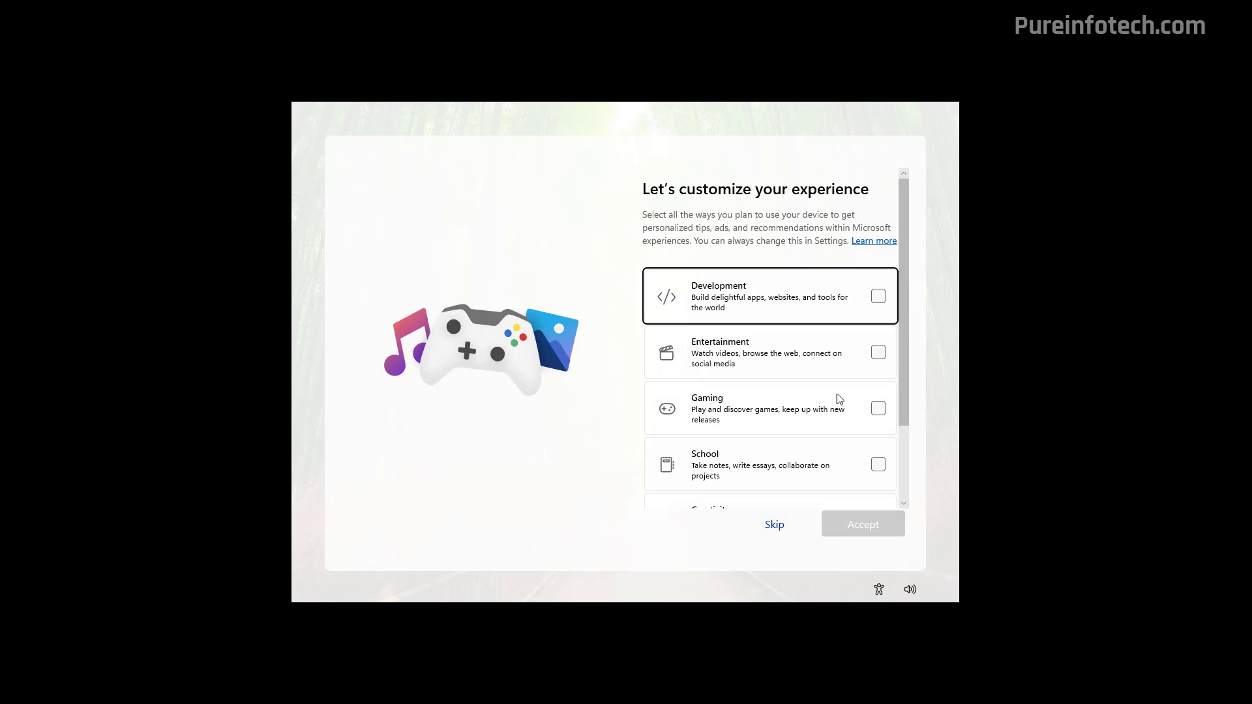
mouse_move(907, 383)
left_mouse_down()
mouse_move(903, 478)
mouse_move(897, 317)
left_mouse_up()
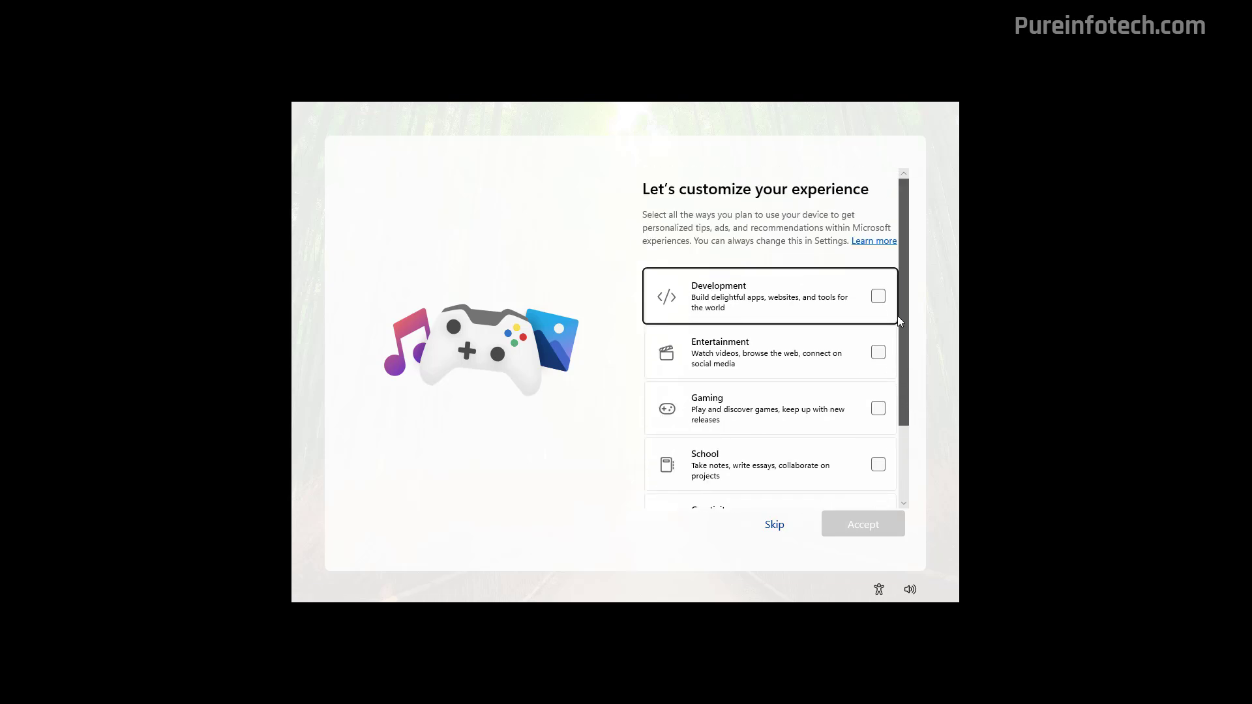
Skip the device-usage customization page and the phone-linking page
left_click(775, 526)
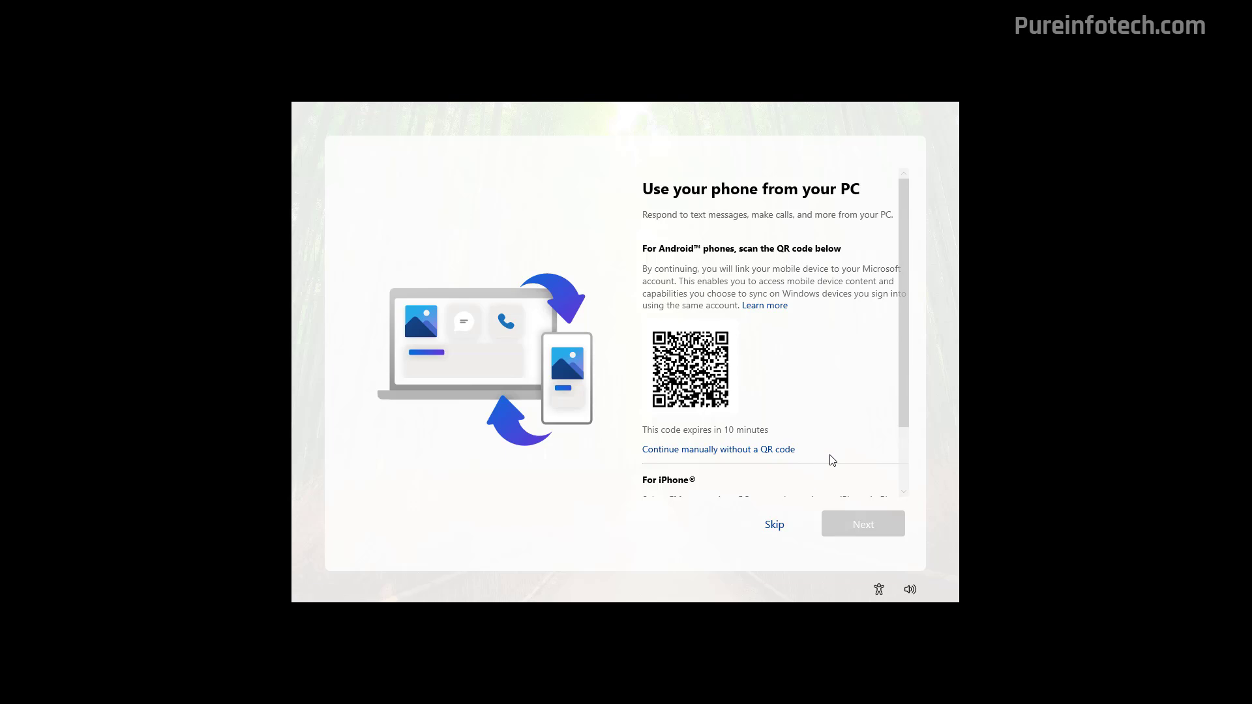
scroll(827, 459, "down", 2)
scroll(721, 464, "up", 2)
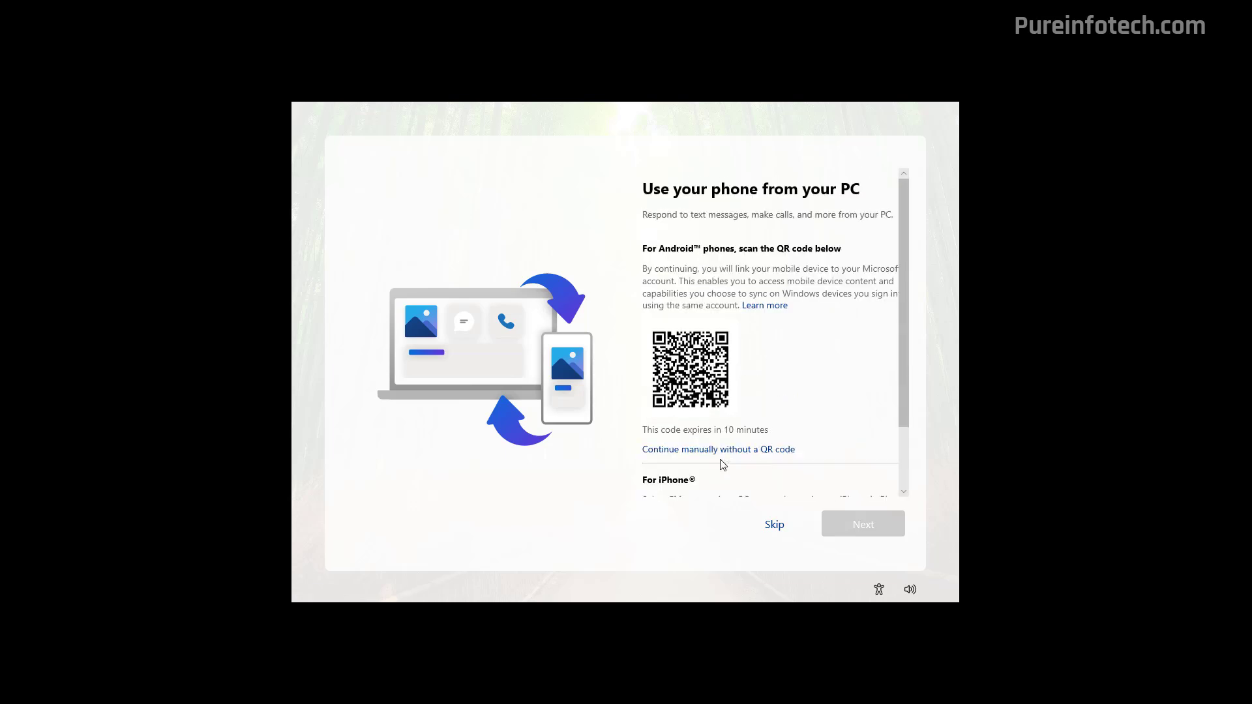
left_click(776, 523)
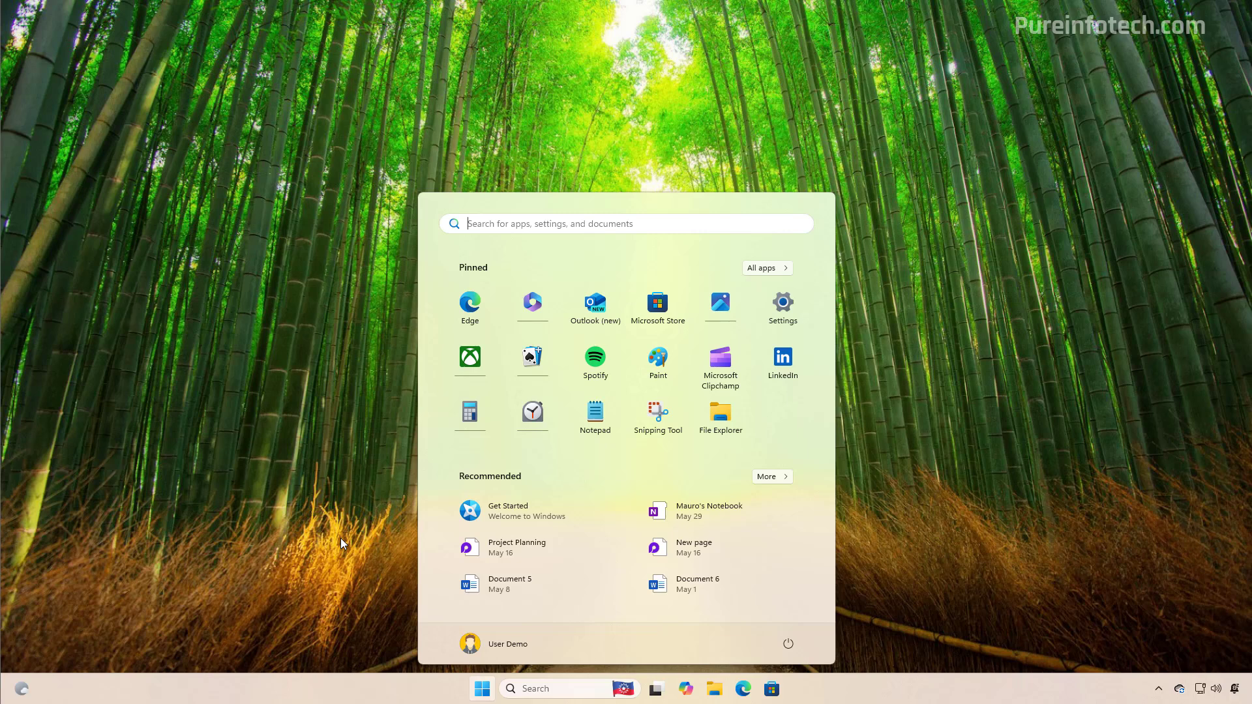
Bring up the Start menu and search for Settings
left_click(347, 492)
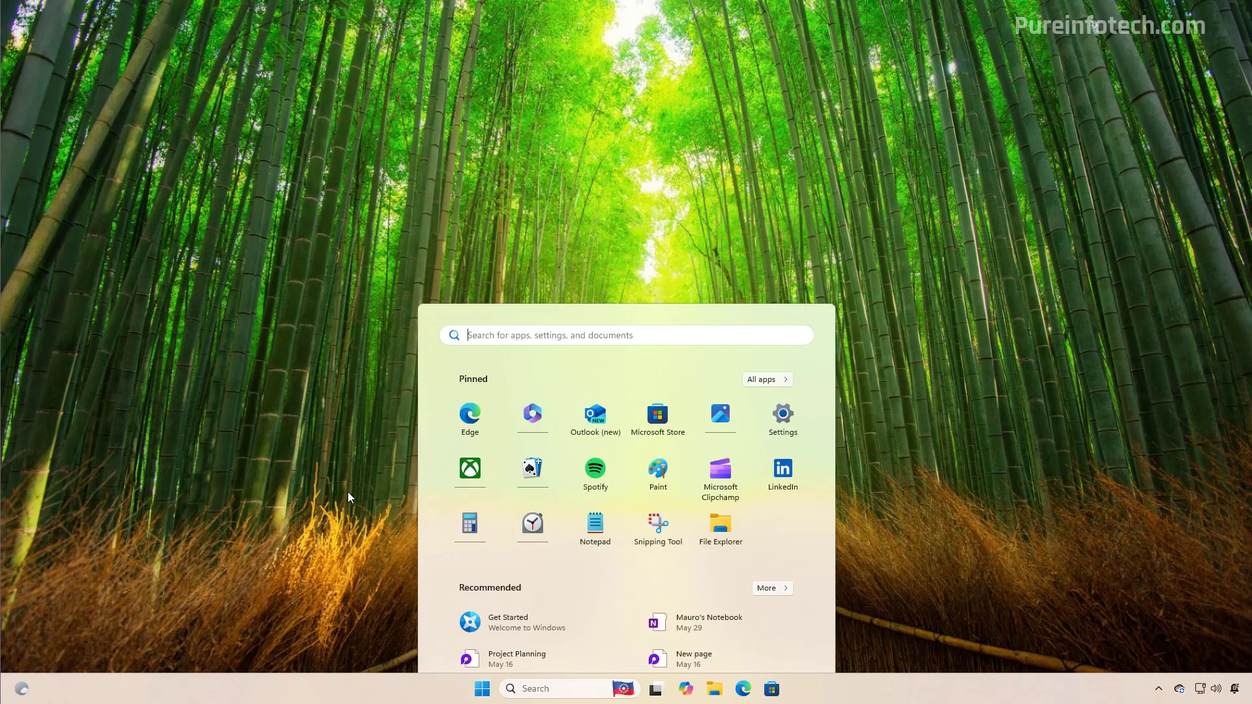
left_click(483, 688)
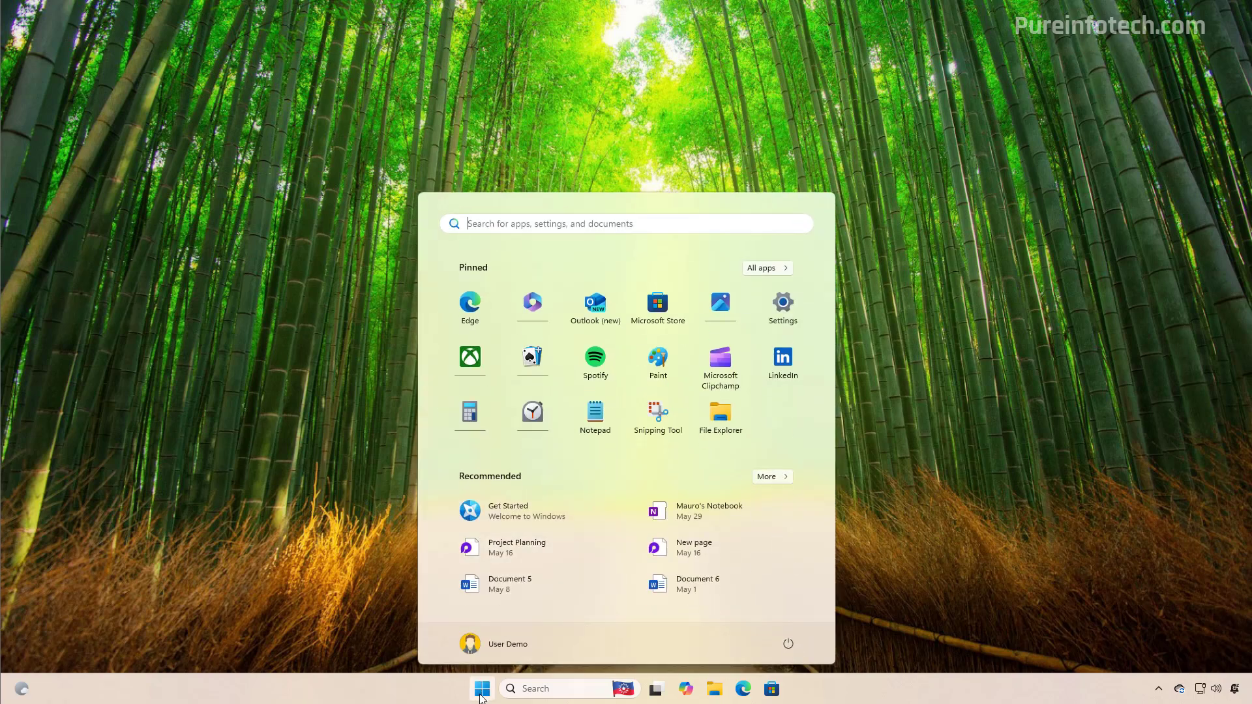
left_click(573, 230)
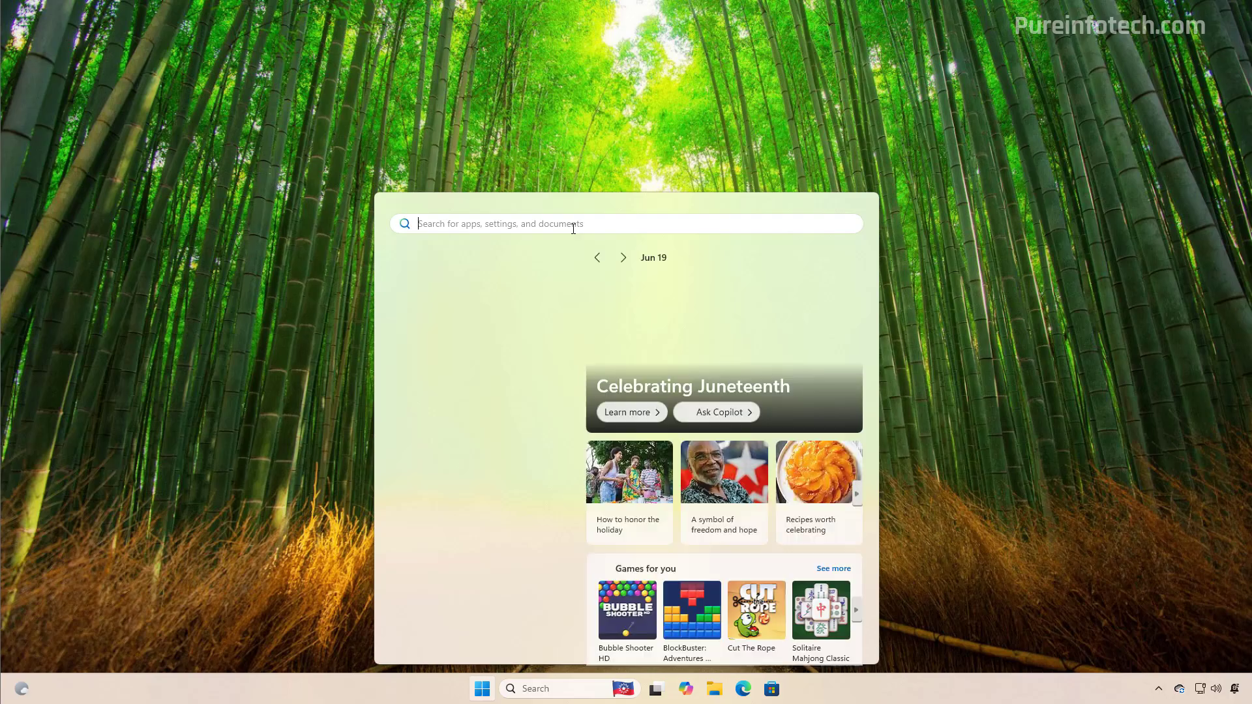
type("settings")
Launch Settings and check System > About shows Version 24H2, OS build 26100.863
key("Return")
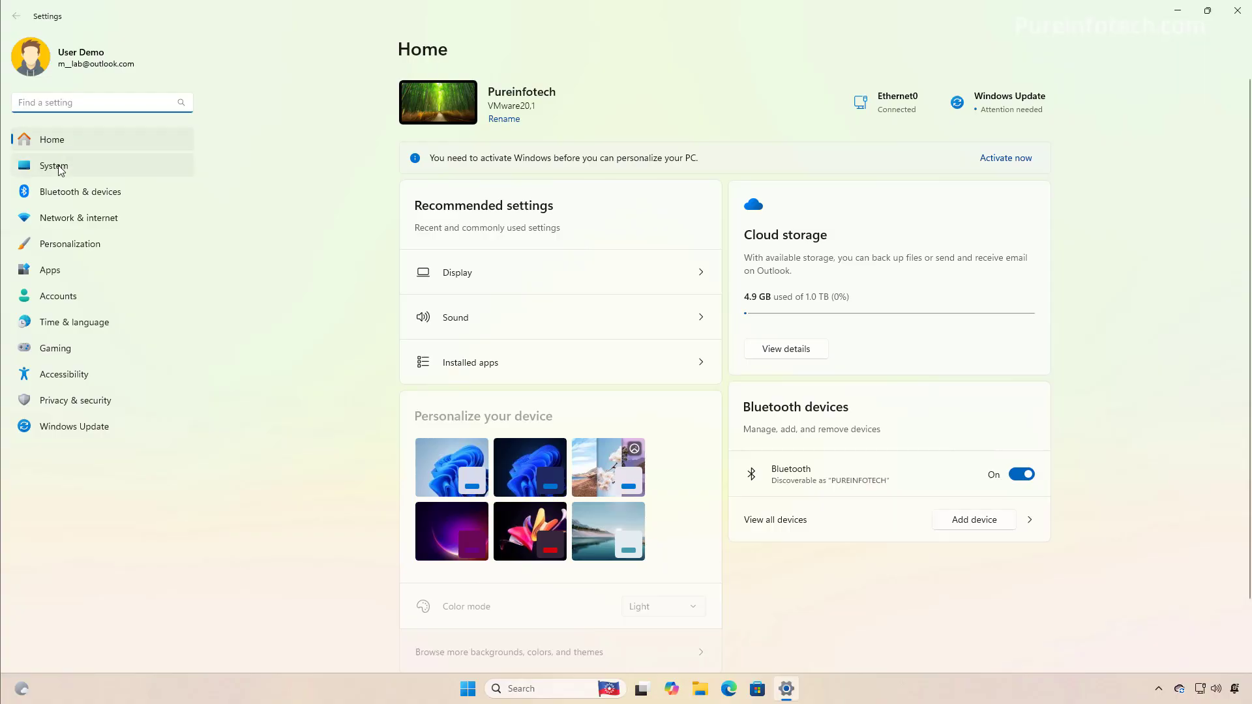
left_click(54, 165)
scroll(471, 494, "down", 5)
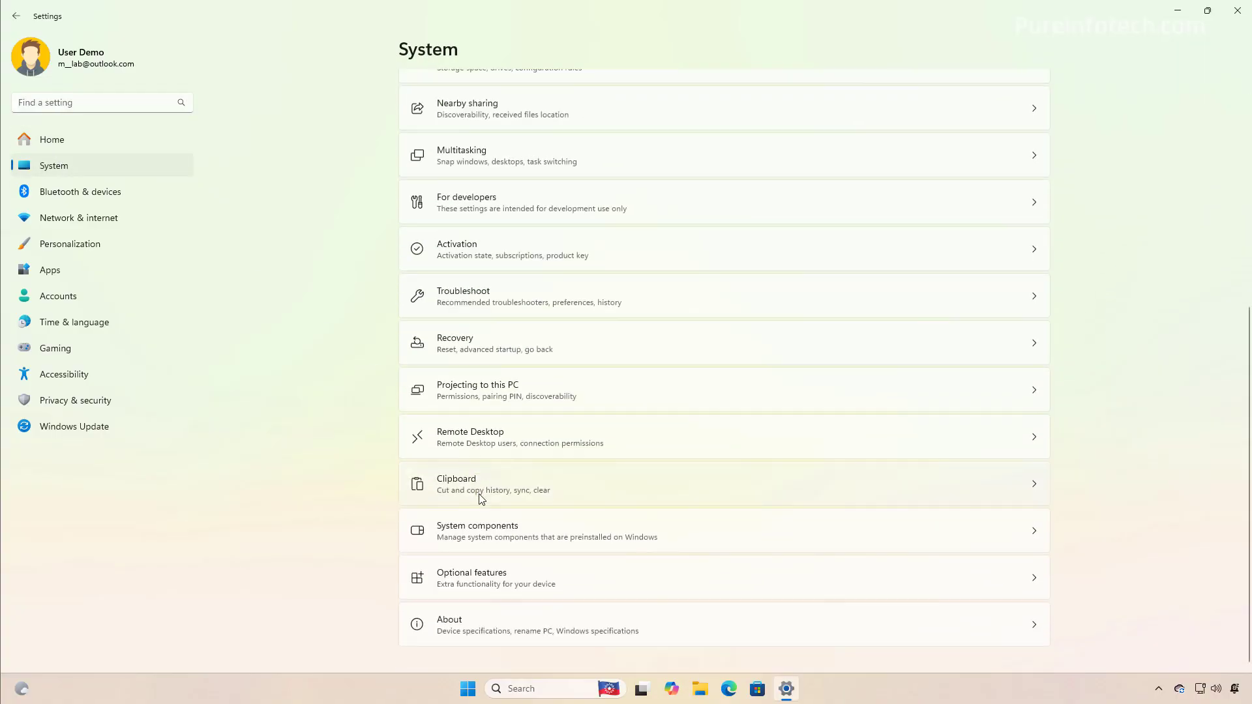
left_click(497, 632)
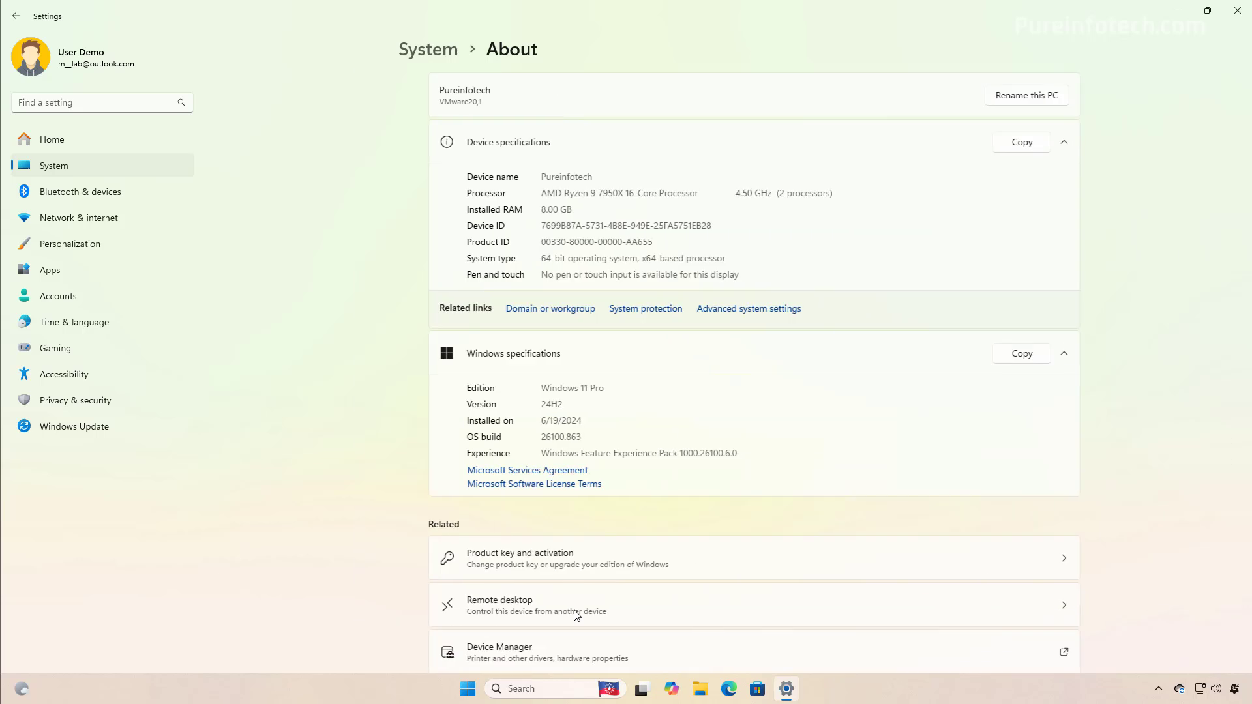
double_click(532, 404)
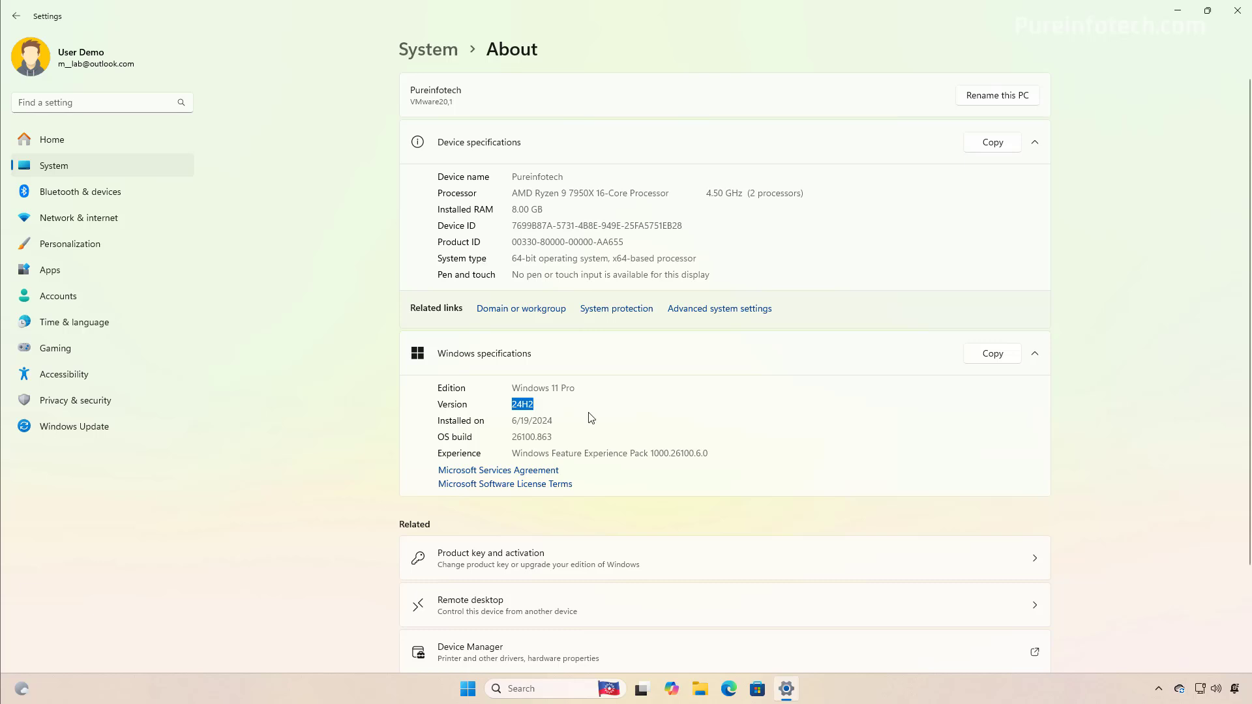
left_click(576, 435)
left_click_drag(573, 439, 481, 440)
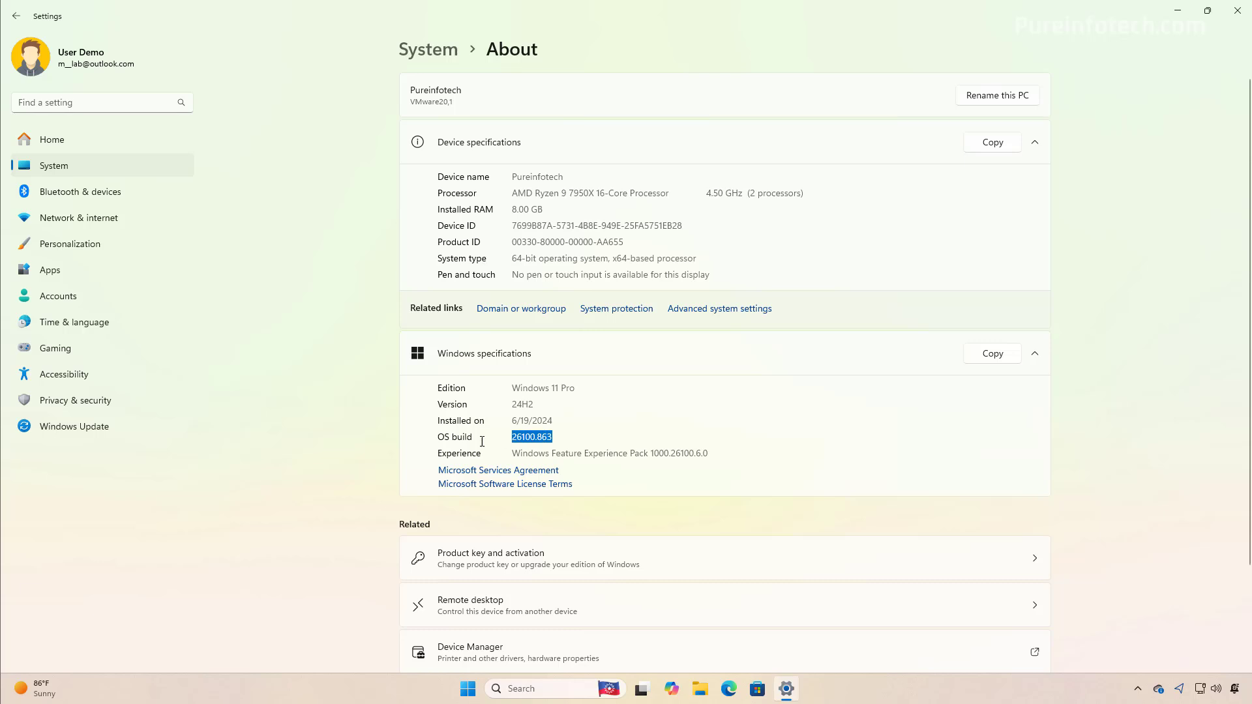
In Windows Update, turn on getting the latest updates early and download all updates
left_click(63, 432)
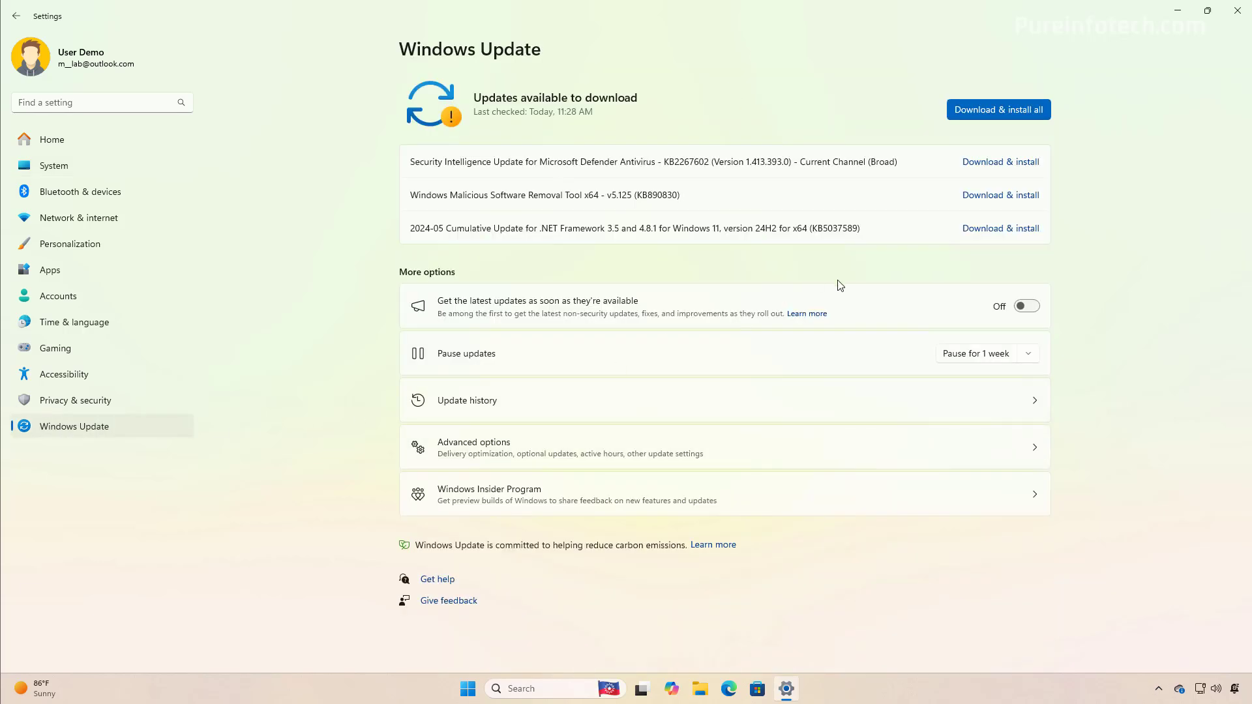
left_click(1026, 307)
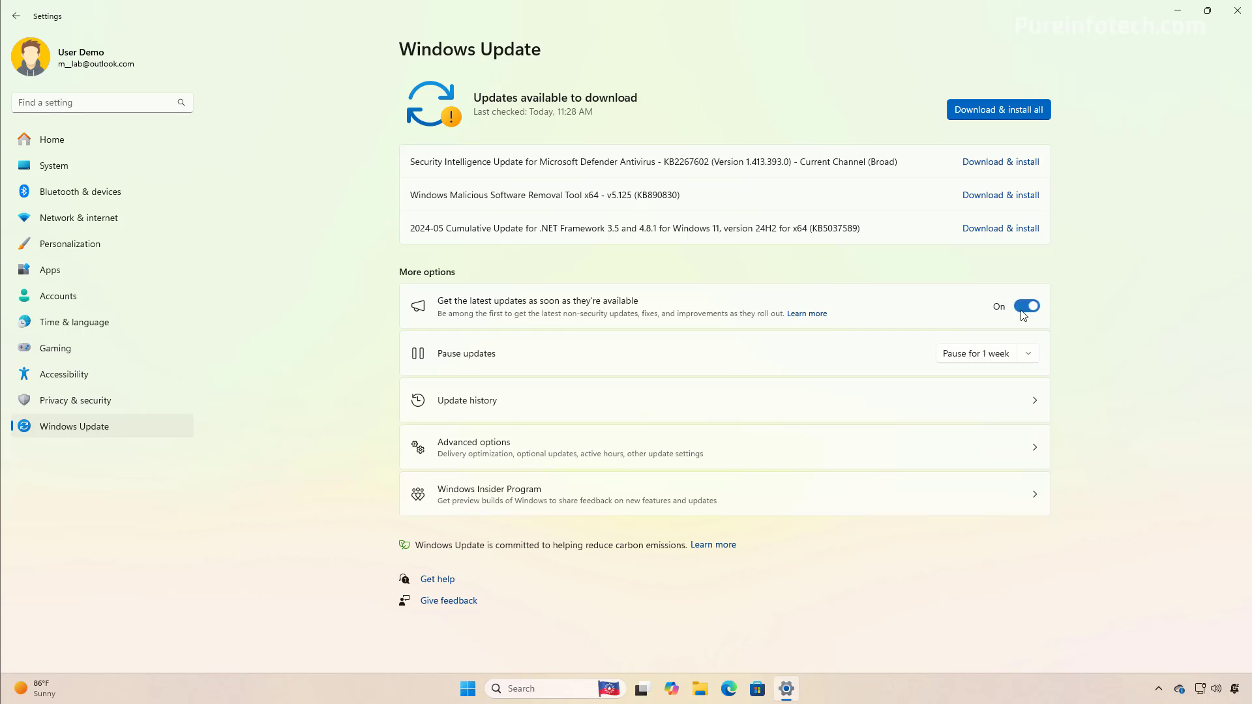
left_click(1007, 117)
left_click(1179, 11)
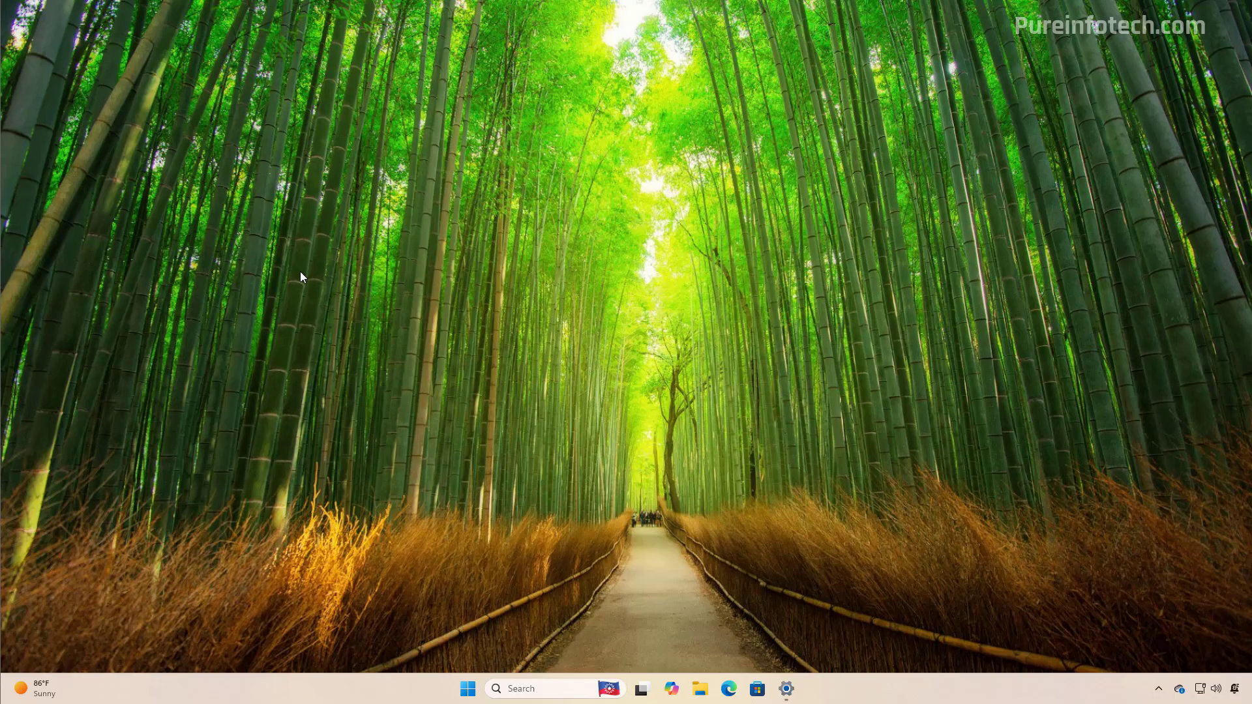